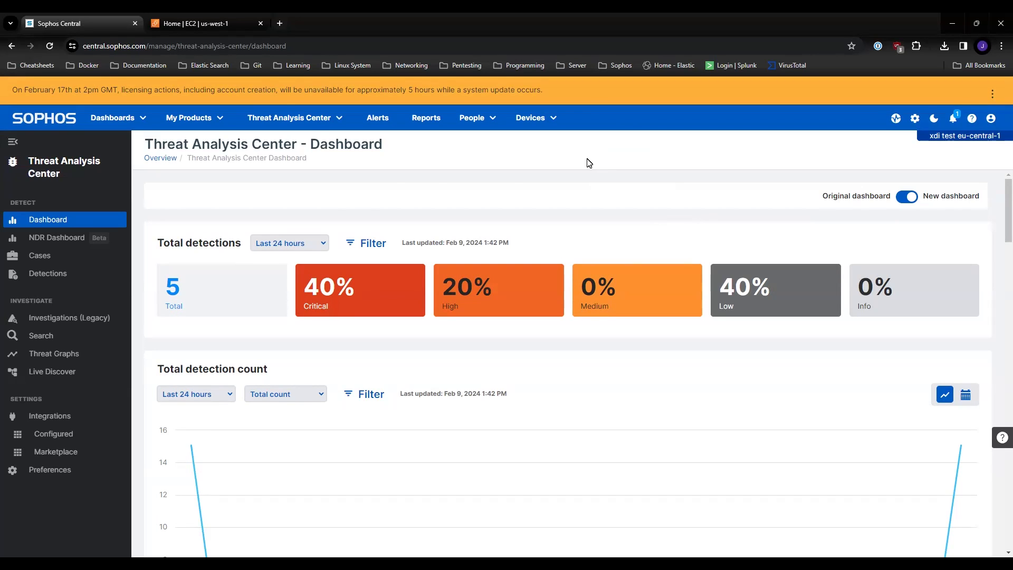
Step: Open the Sophos NDR integration from the Threat Analysis Center's integrations marketplace
{"action": "left_click", "coordinate": [325, 119]}
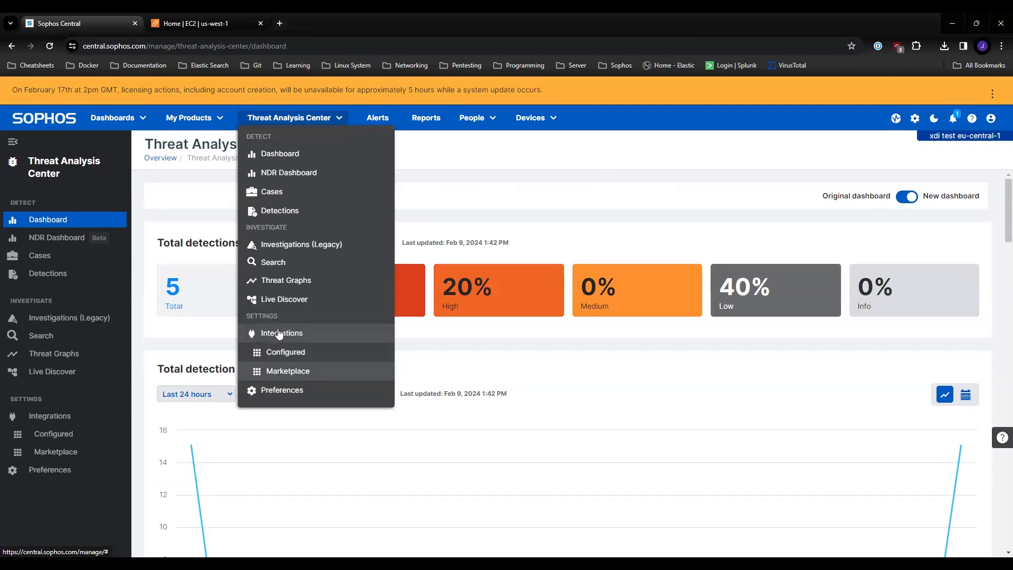
{"action": "left_click", "coordinate": [312, 371]}
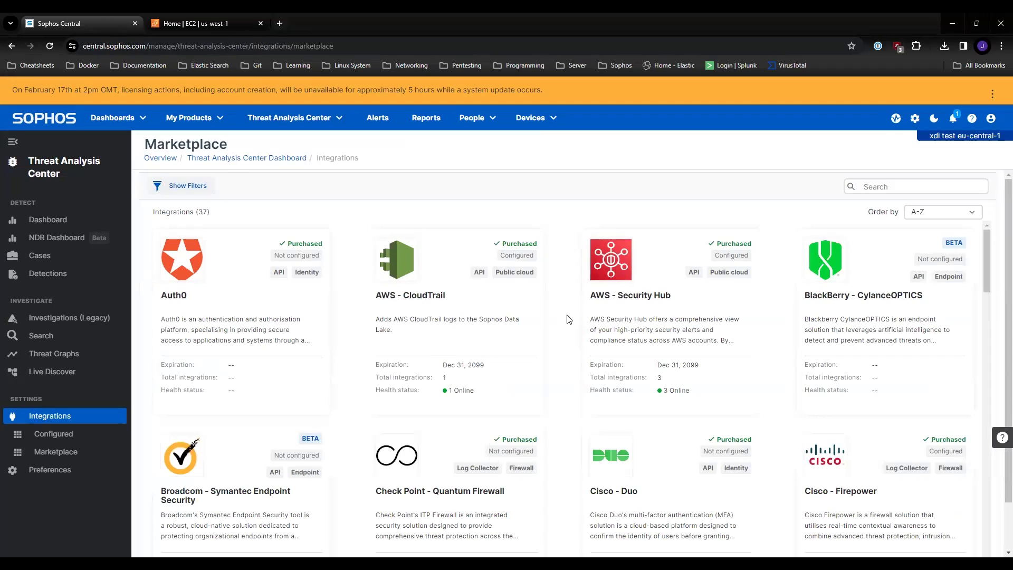
{"action": "scroll", "coordinate": [569, 323], "scroll_direction": "down", "scroll_amount": 15}
{"action": "scroll", "coordinate": [569, 319], "scroll_direction": "down", "scroll_amount": 10}
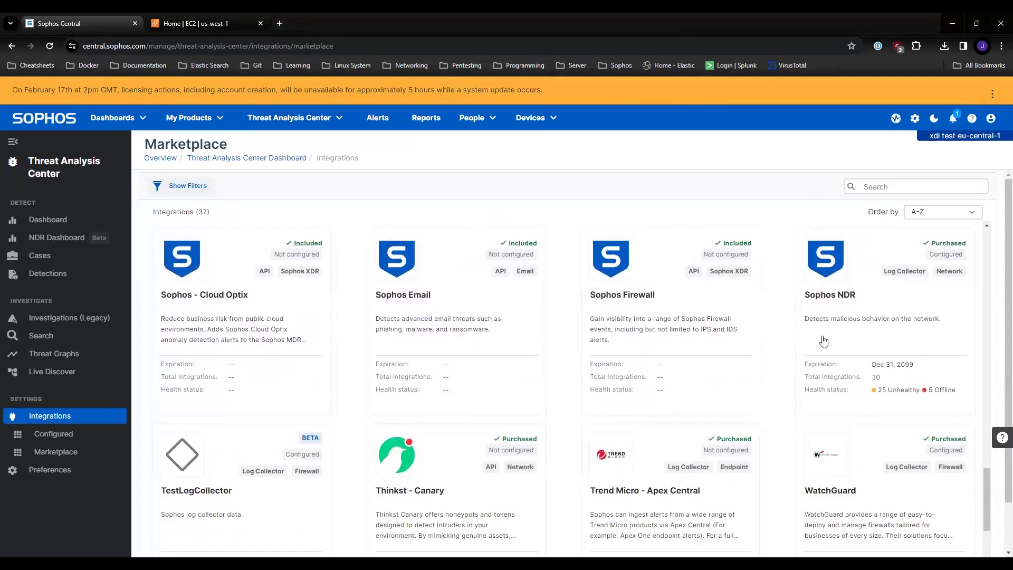
{"action": "left_click", "coordinate": [857, 341]}
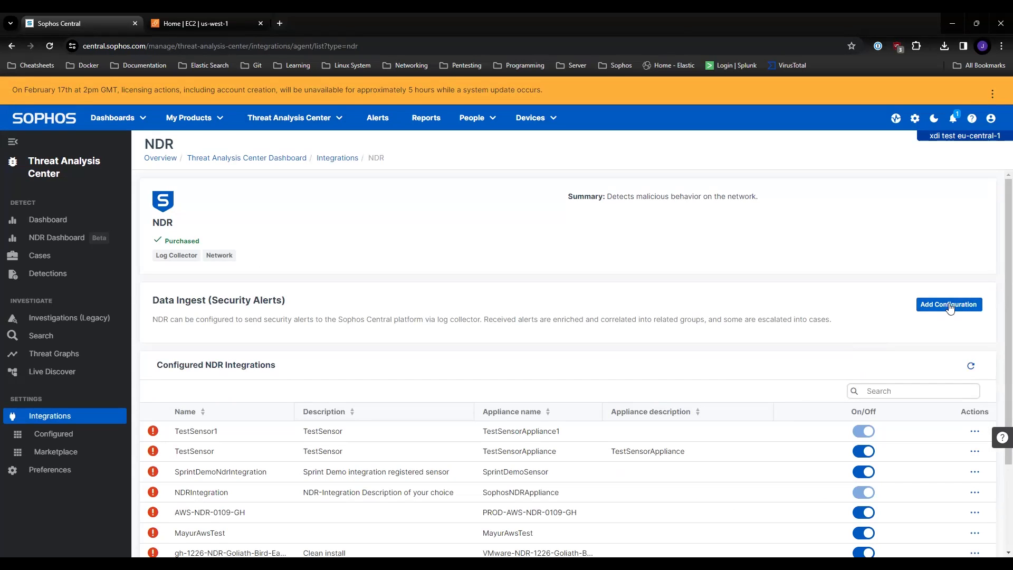
Step: Add a new NDR configuration and name the integration AwsDemo0209
{"action": "left_click", "coordinate": [950, 308]}
{"action": "left_click", "coordinate": [412, 399]}
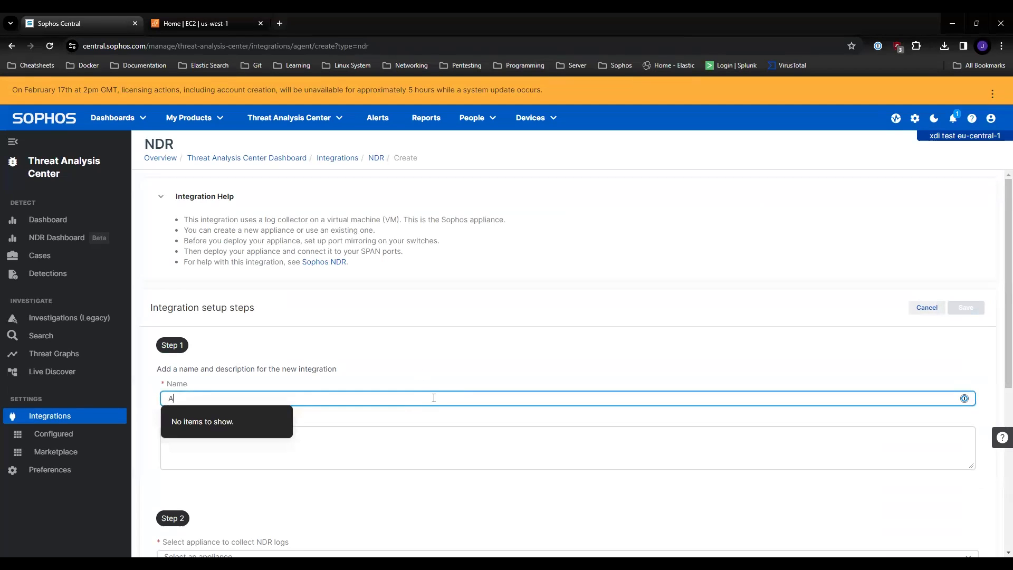
{"action": "type", "text": "AwsDemo0209"}
Step: Create a new appliance for collecting NDR logs and name it AwsDemo0209
{"action": "scroll", "coordinate": [371, 418], "scroll_direction": "down", "scroll_amount": 4}
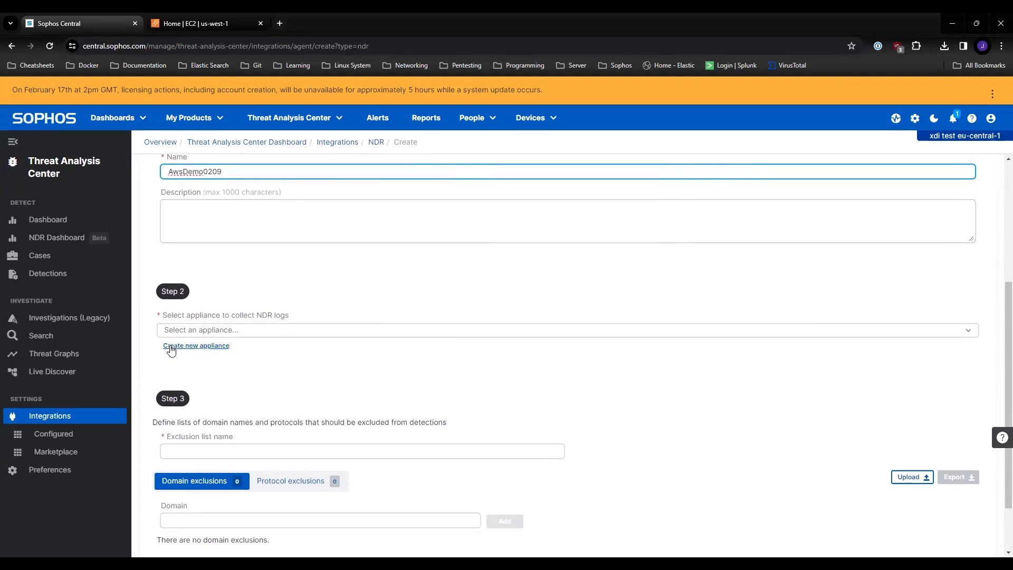
{"action": "left_click", "coordinate": [227, 348]}
{"action": "left_click", "coordinate": [227, 346]}
{"action": "type", "text": "AwsDemo0209"}
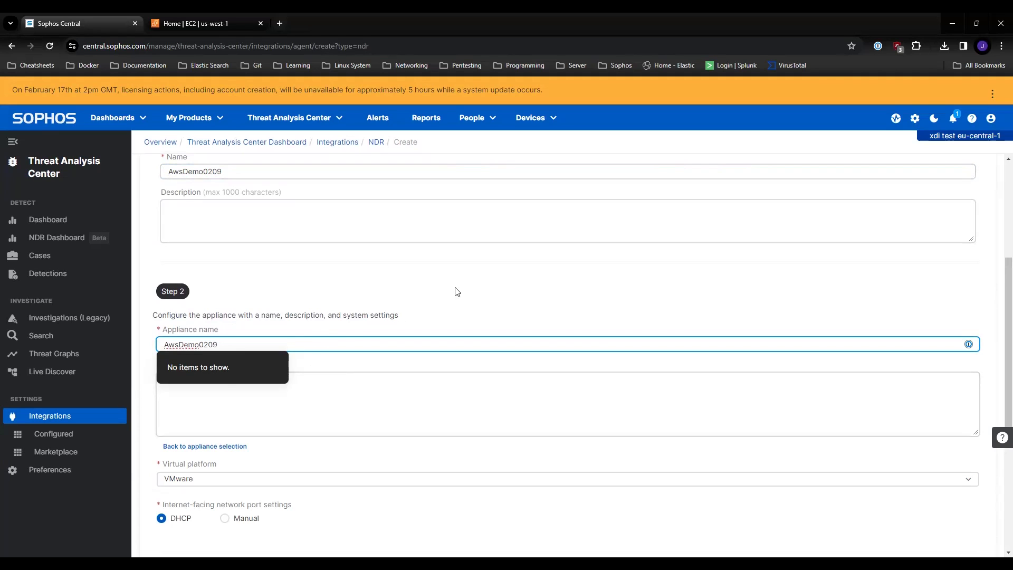
Step: Set the appliance's virtual platform to AWS
{"action": "scroll", "coordinate": [457, 292], "scroll_direction": "down", "scroll_amount": 5}
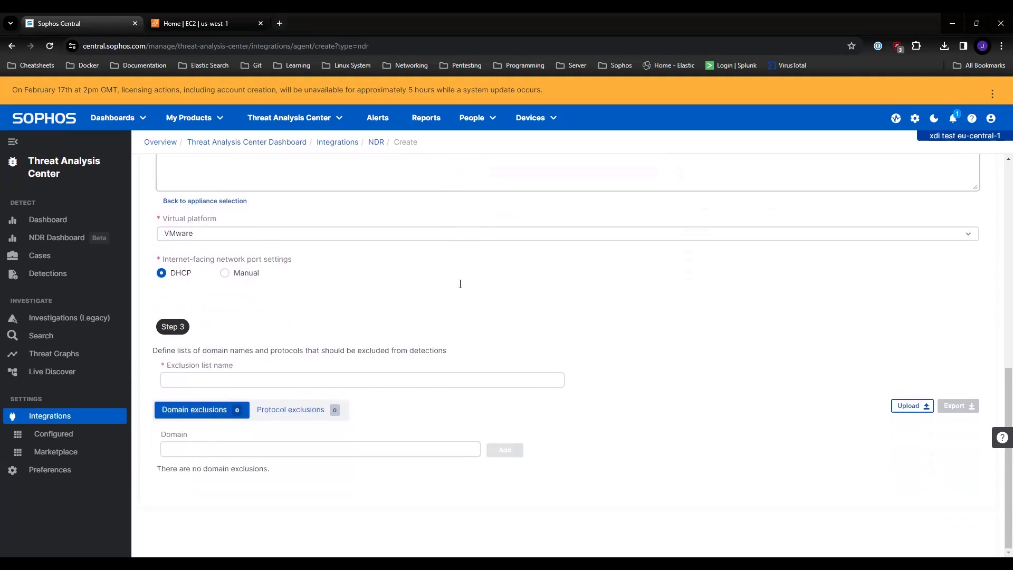
{"action": "scroll", "coordinate": [463, 288], "scroll_direction": "up", "scroll_amount": 2}
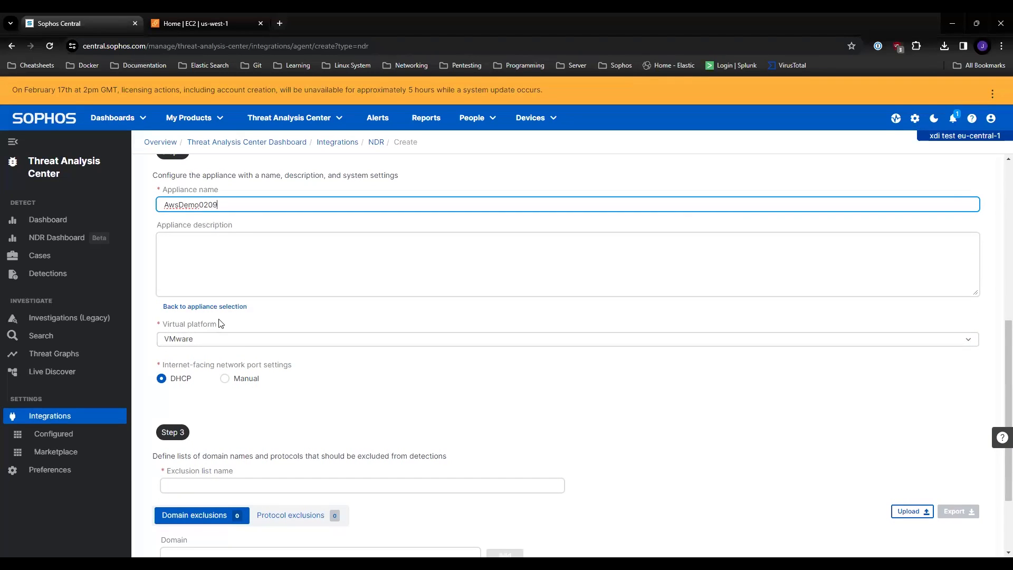
{"action": "left_click", "coordinate": [209, 345]}
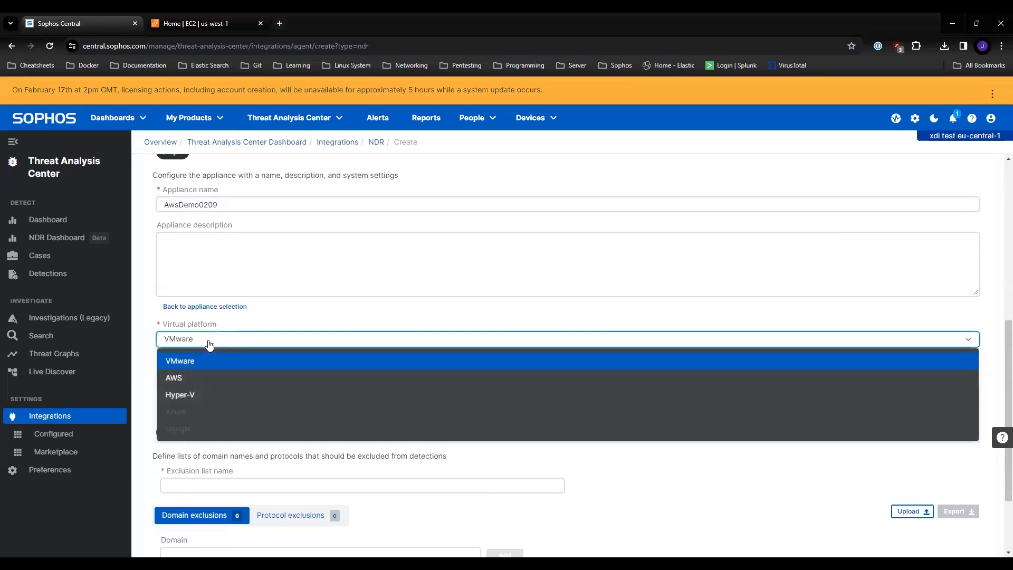
{"action": "left_click", "coordinate": [178, 378]}
{"action": "left_click", "coordinate": [244, 366]}
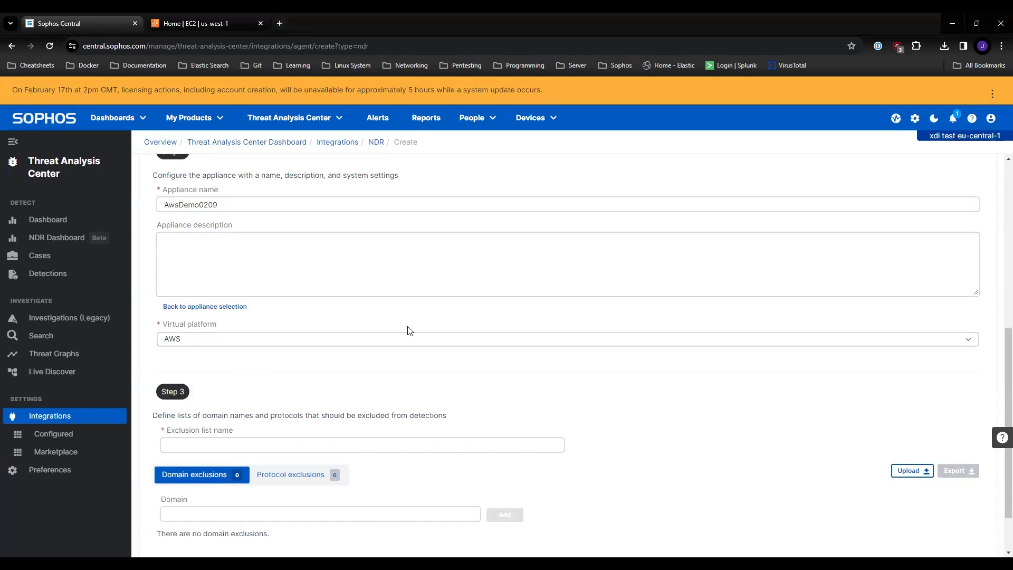
Step: Name the exclusion list AwsDemo0209List
{"action": "left_click", "coordinate": [427, 449]}
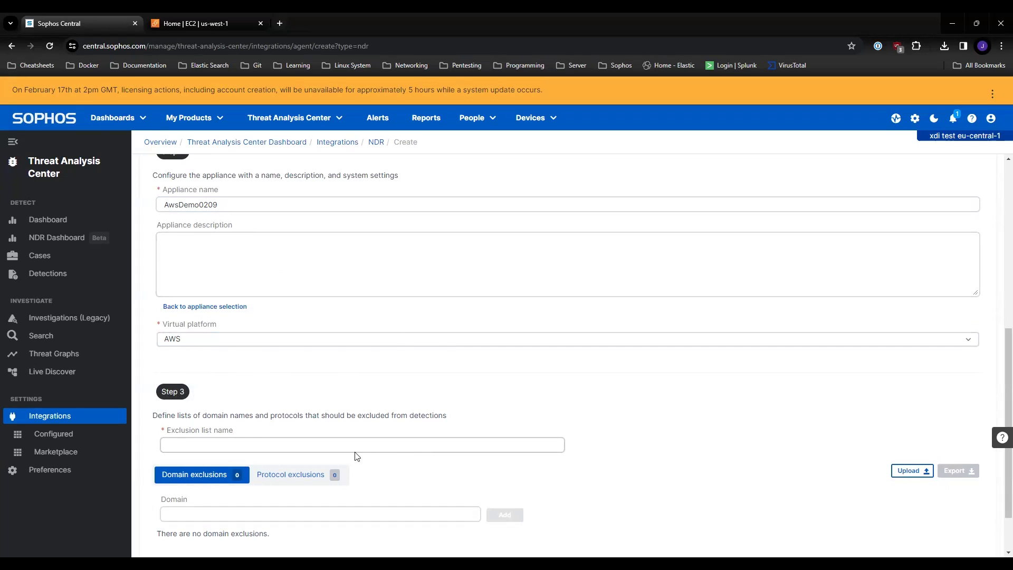
{"action": "left_click", "coordinate": [249, 445]}
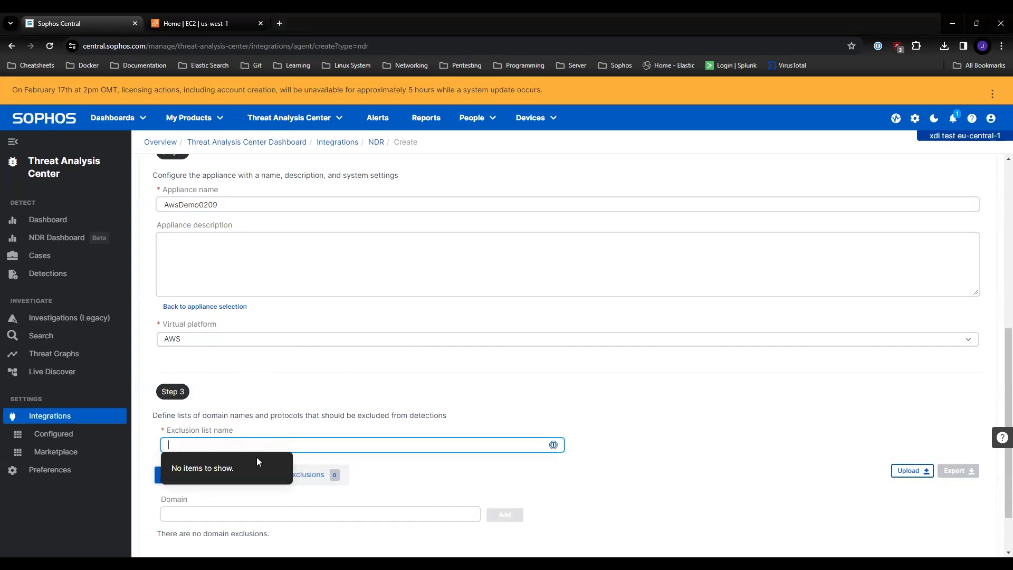
{"action": "type", "text": "Aws"}
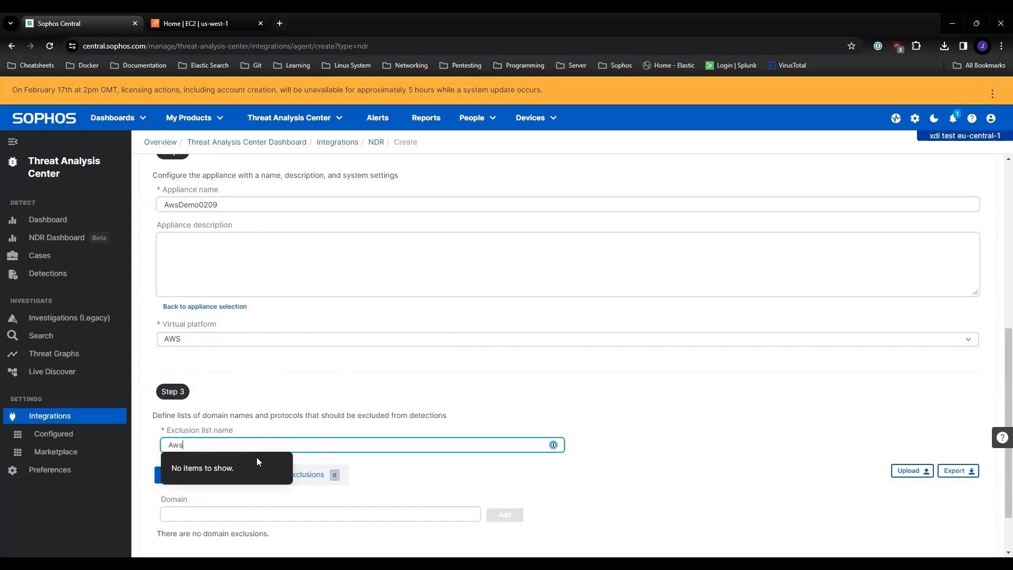
{"action": "type", "text": "Demo0209List"}
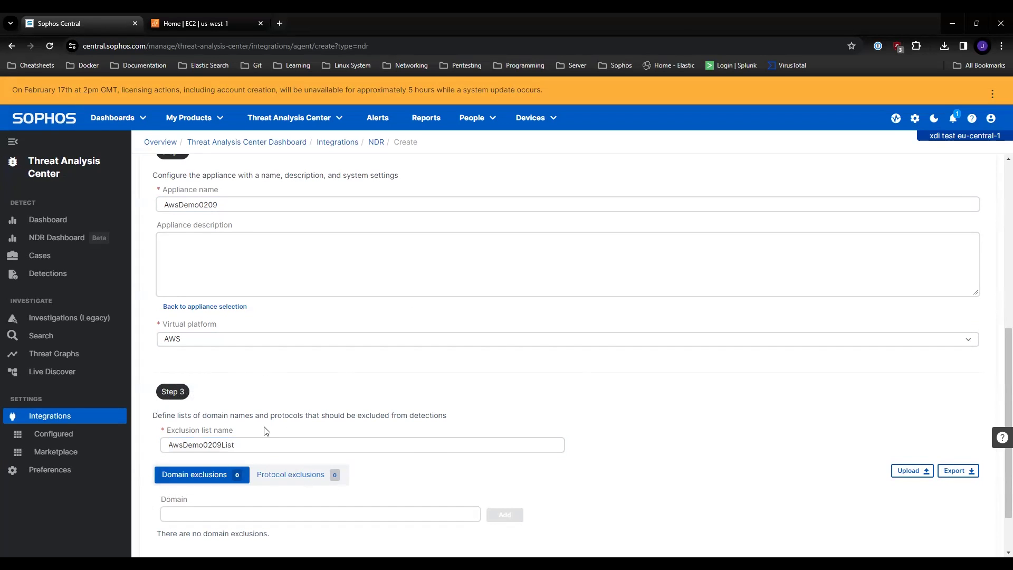
Step: Review the completed setup steps and save the new NDR integration
{"action": "scroll", "coordinate": [263, 490], "scroll_direction": "down", "scroll_amount": 1}
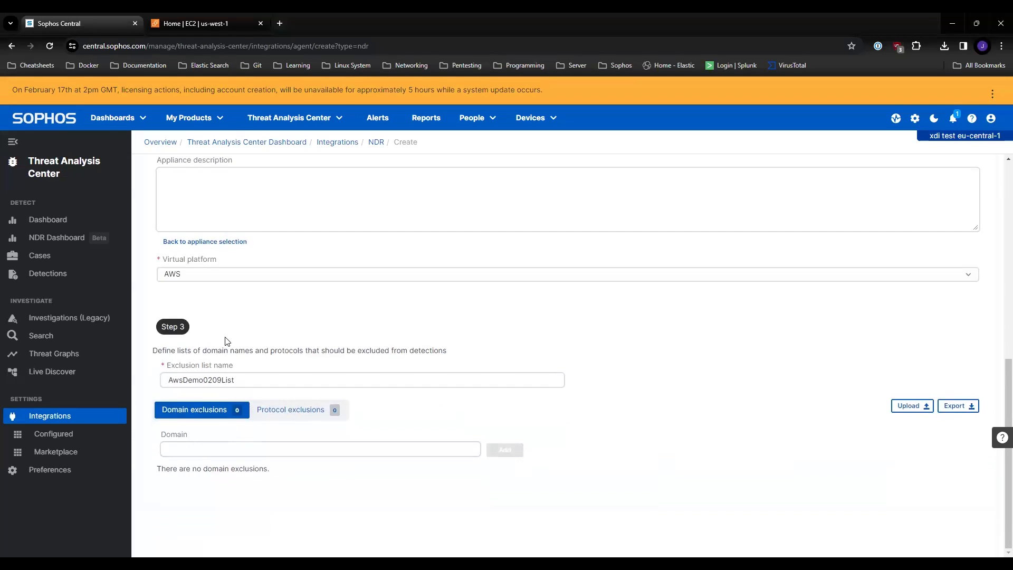
{"action": "scroll", "coordinate": [251, 341], "scroll_direction": "up", "scroll_amount": 1}
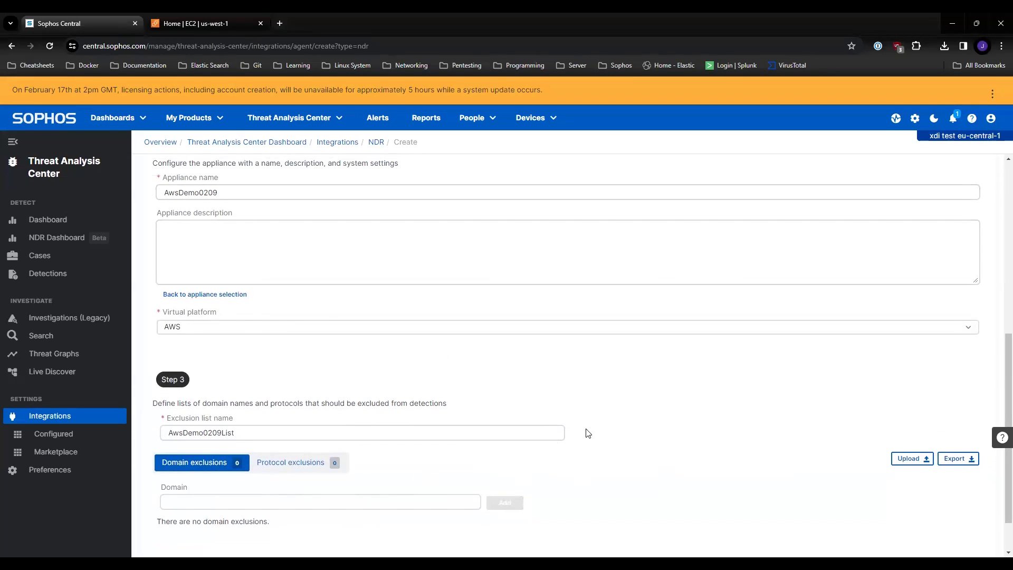
{"action": "scroll", "coordinate": [587, 429], "scroll_direction": "up", "scroll_amount": 6}
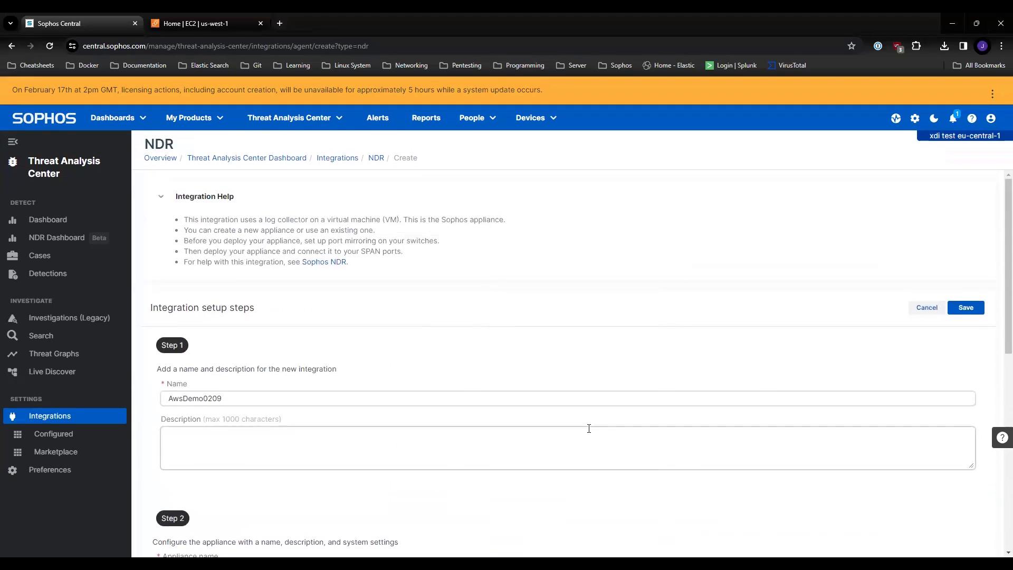
{"action": "left_click", "coordinate": [972, 310]}
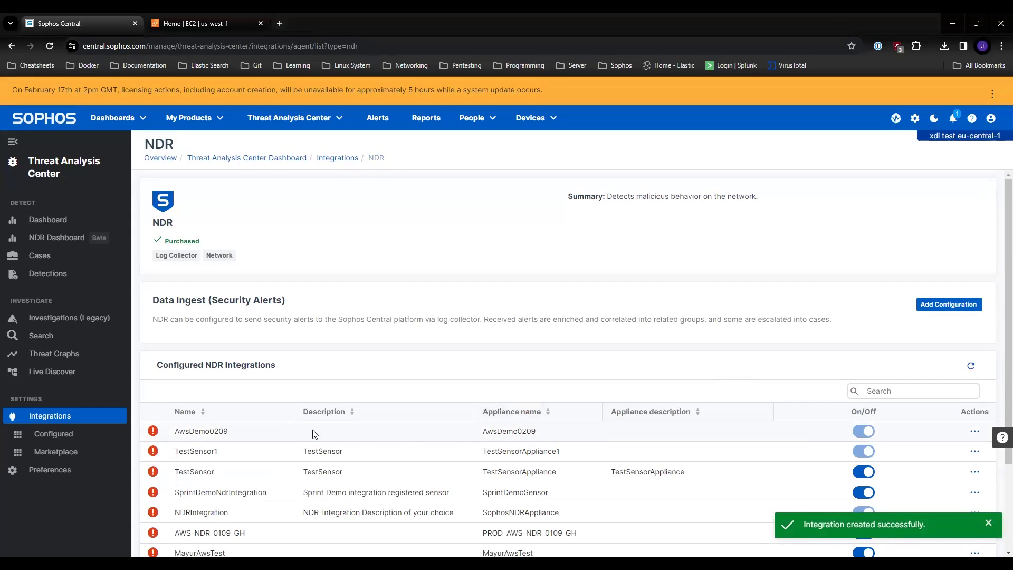
Step: Refresh the configured NDR integrations and download the image for AwsDemo0209
{"action": "left_click", "coordinate": [975, 432]}
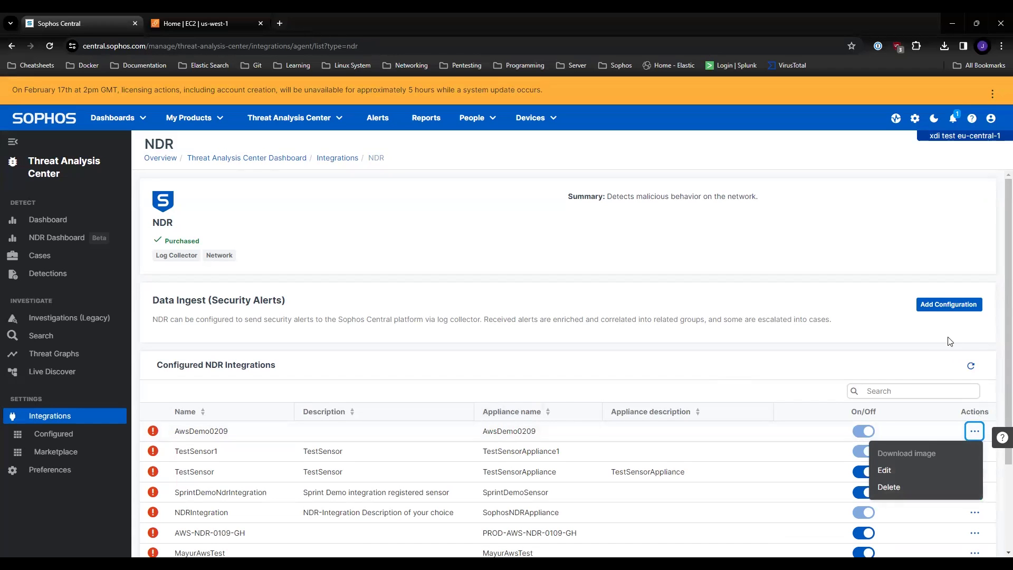
{"action": "left_click", "coordinate": [971, 365]}
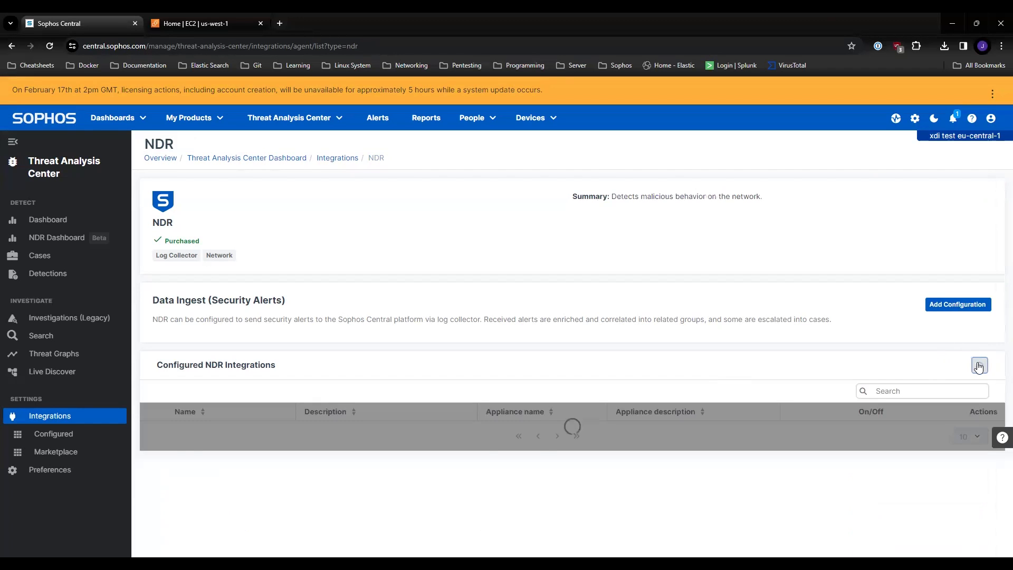
{"action": "left_click", "coordinate": [976, 432]}
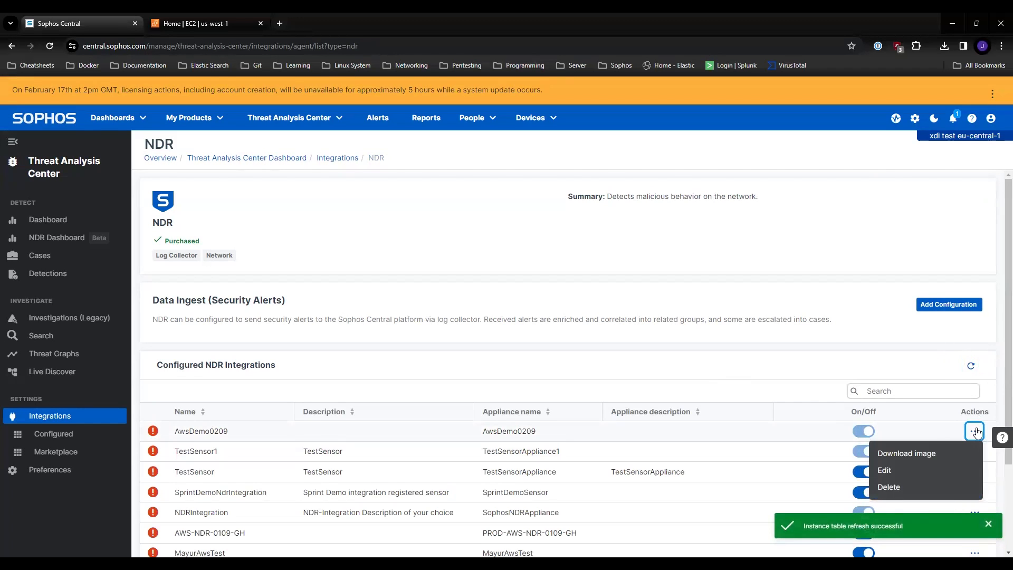
{"action": "left_click", "coordinate": [947, 453]}
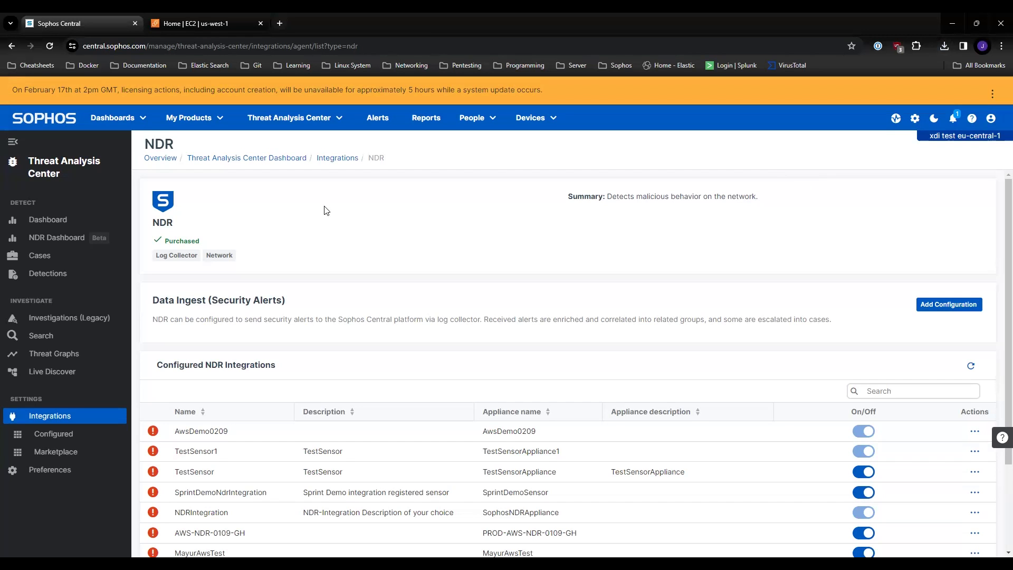
Step: Open the AWS Marketplace homepage in a new browser tab
{"action": "left_click", "coordinate": [216, 22]}
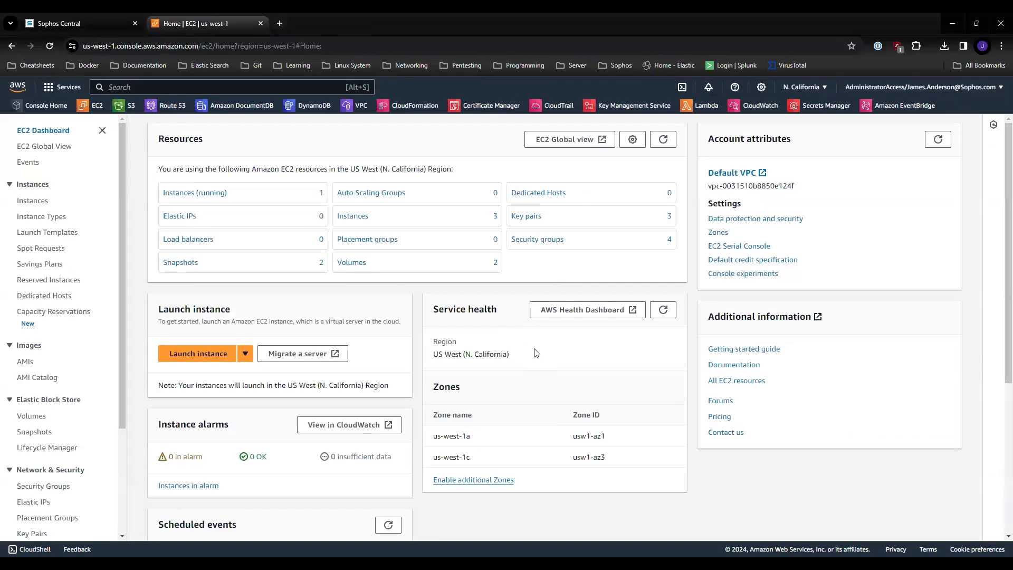
{"action": "left_click", "coordinate": [279, 23]}
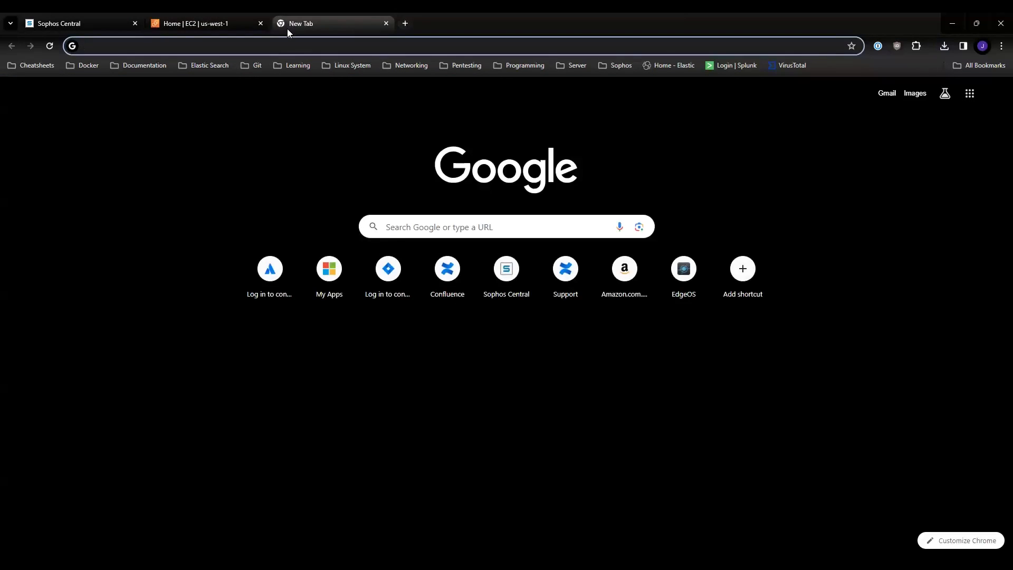
{"action": "type", "text": "m"}
{"action": "key", "text": "BackSpace"}
{"action": "key", "text": "BackSpace"}
{"action": "type", "text": "aws marketplace"}
{"action": "key", "text": "Return"}
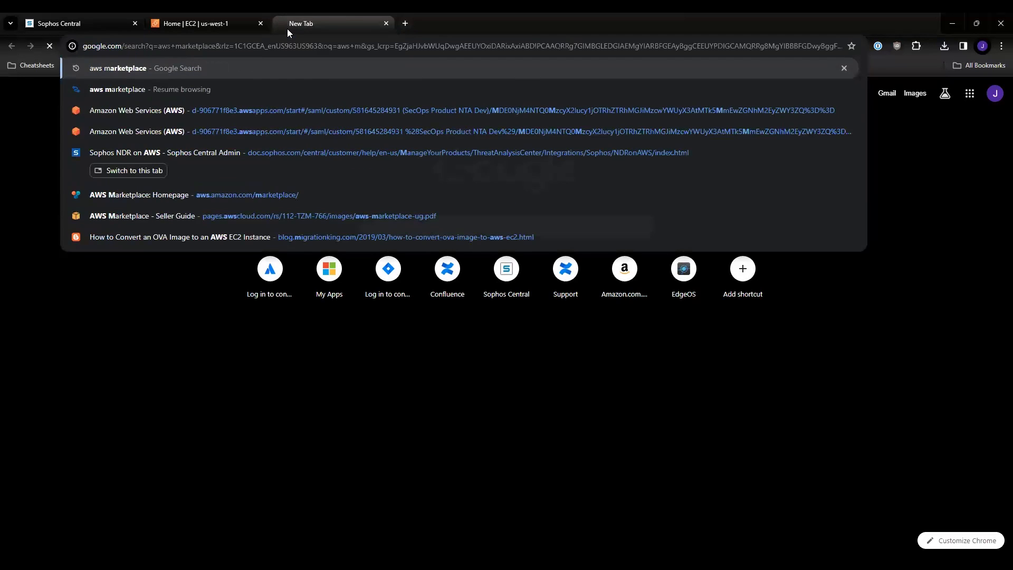
{"action": "left_click", "coordinate": [267, 199]}
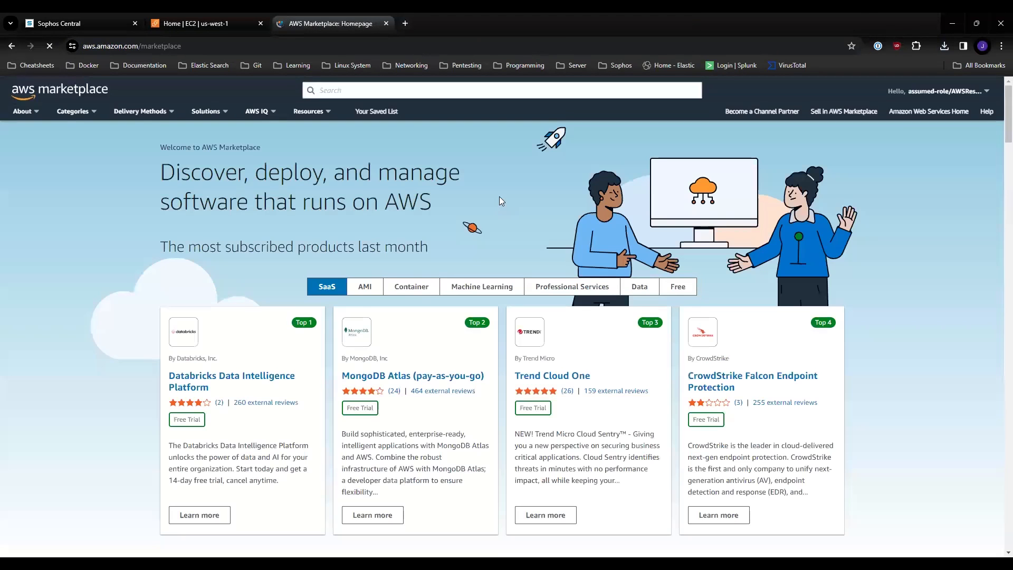
Step: Search AWS Marketplace for "sophos ndr" and open the Sophos Network Detection and Response product page
{"action": "left_click", "coordinate": [529, 90]}
{"action": "type", "text": "sophos ndr"}
{"action": "key", "text": "Return"}
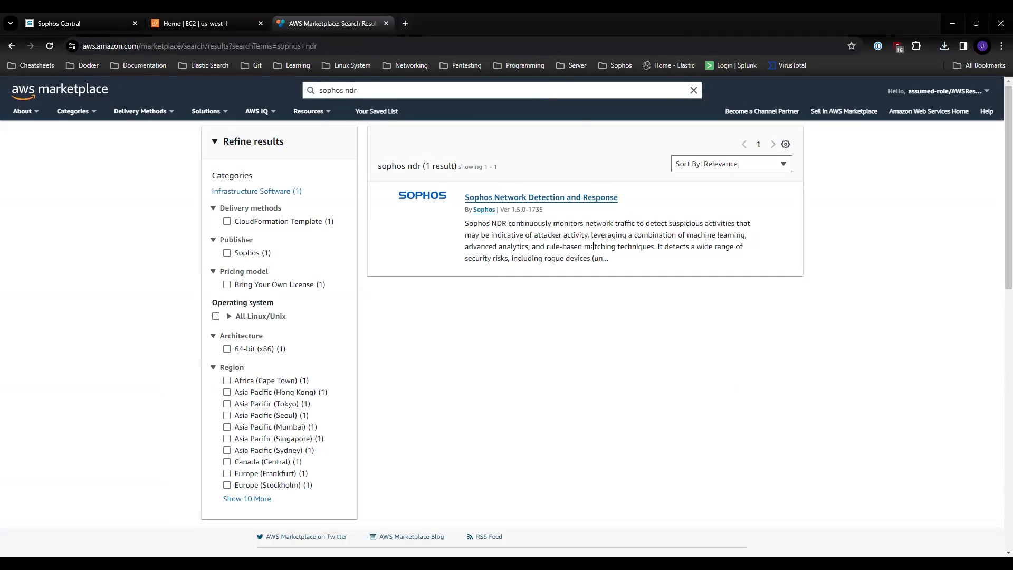
{"action": "left_click", "coordinate": [581, 199]}
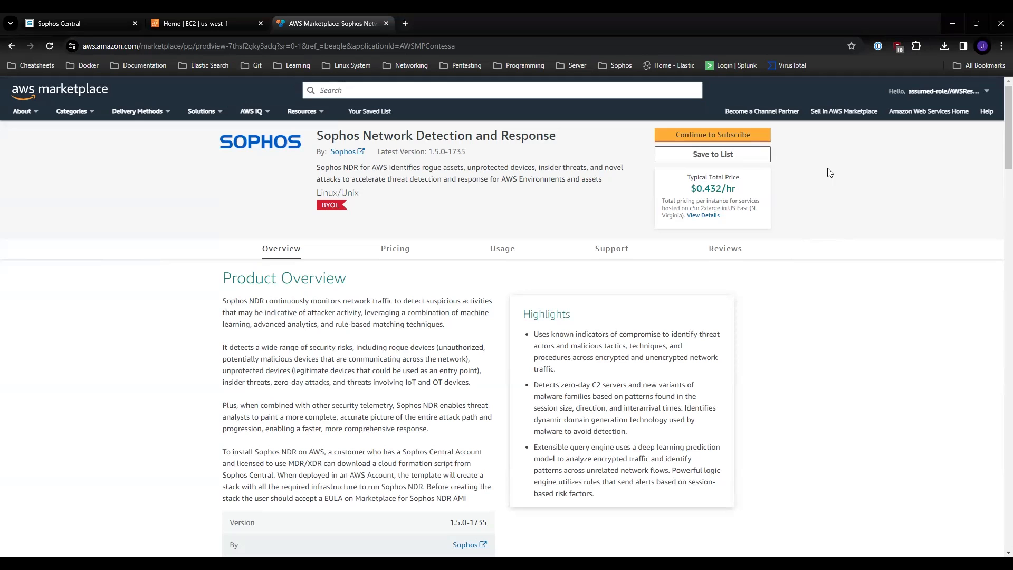
Step: Continue through the product's subscription page to its configuration and choose software version 1.5.0-1735 (Dec 28, 2023)
{"action": "left_click", "coordinate": [708, 136]}
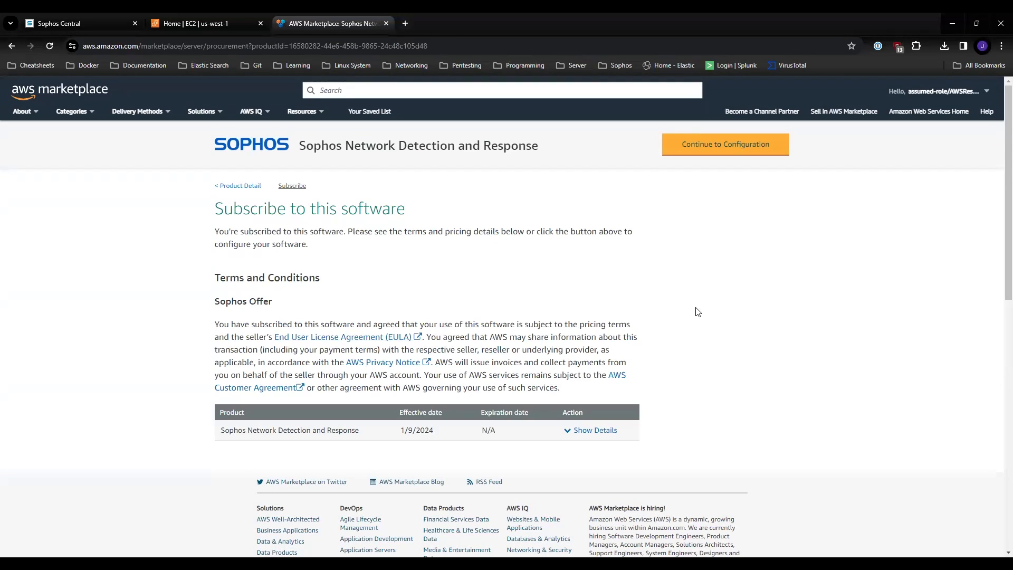
{"action": "left_click", "coordinate": [730, 148]}
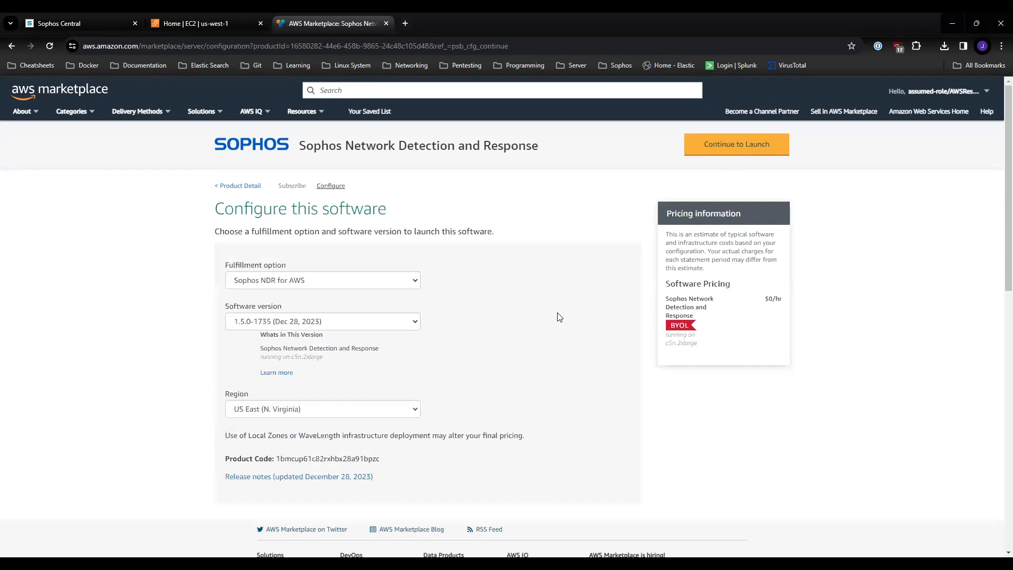
{"action": "left_click", "coordinate": [407, 323]}
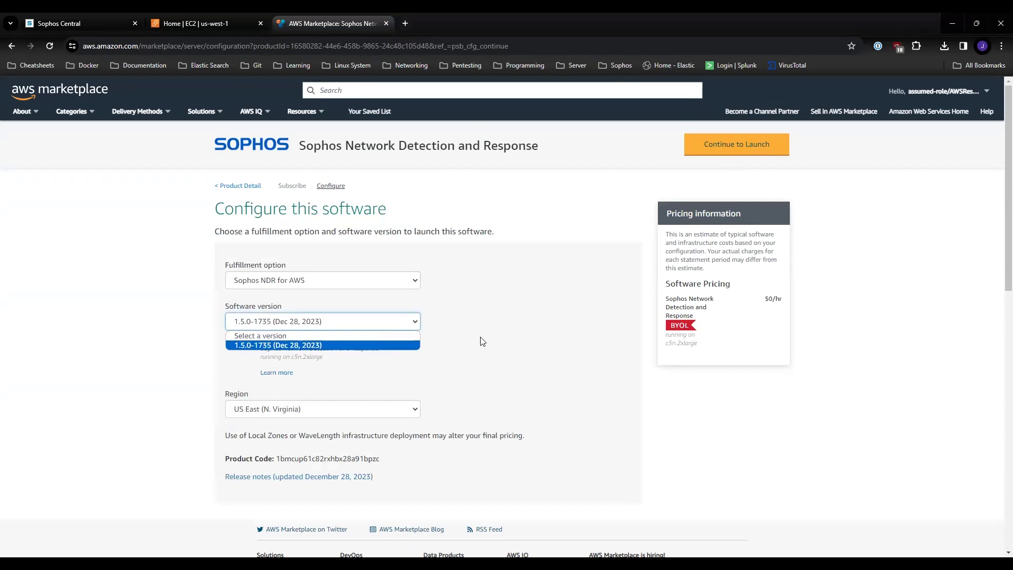
{"action": "left_click", "coordinate": [357, 349]}
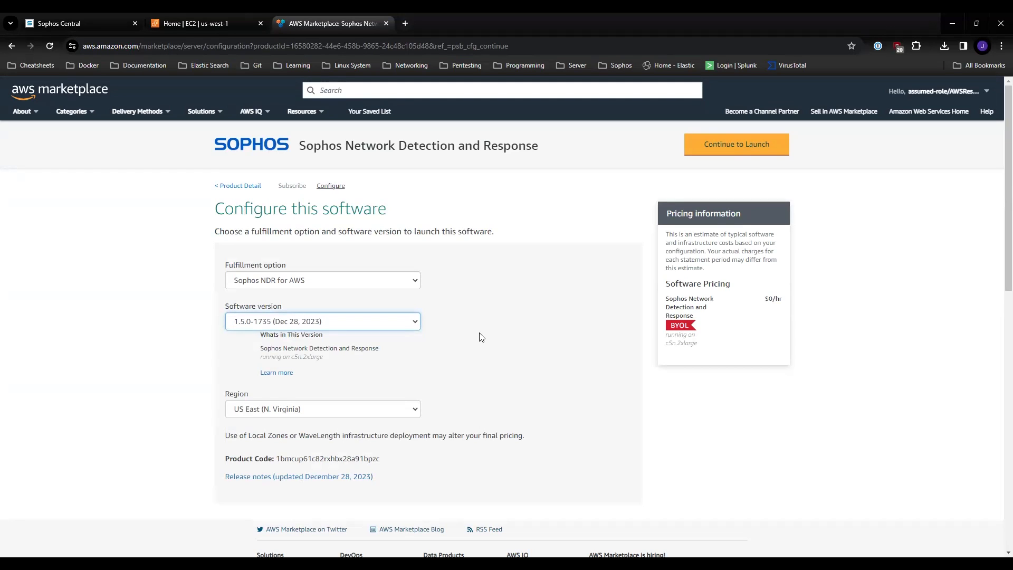
{"action": "left_click", "coordinate": [502, 375]}
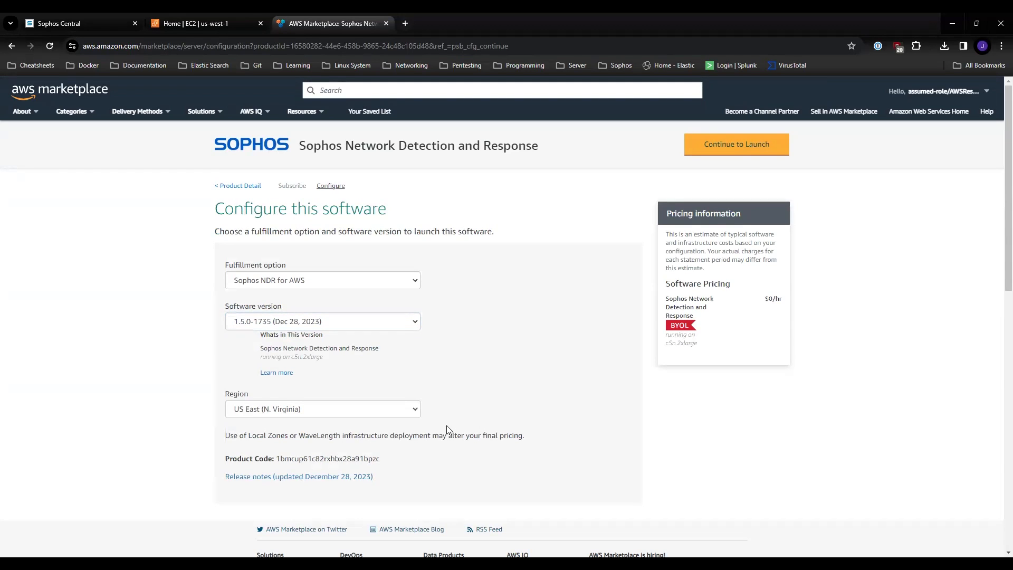
Step: Set the deployment region to US West (N. California) and continue to the launch page
{"action": "left_click", "coordinate": [319, 410]}
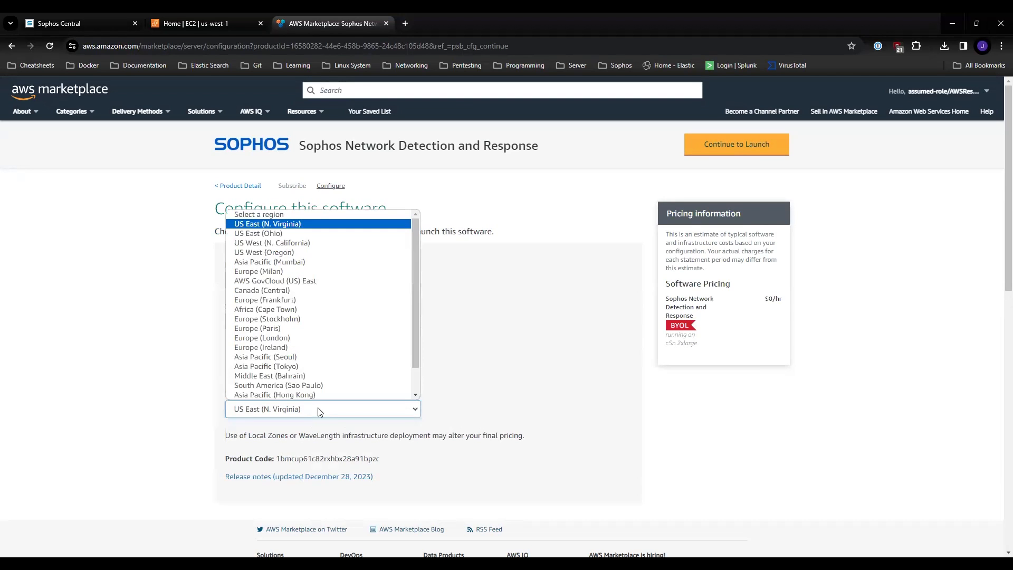
{"action": "left_click", "coordinate": [315, 247]}
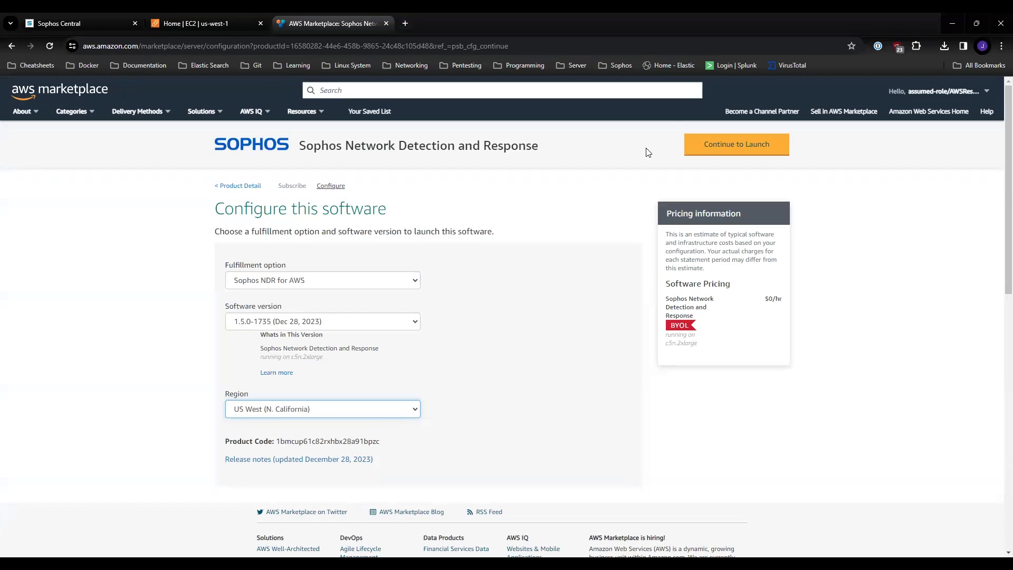
{"action": "left_click", "coordinate": [709, 143]}
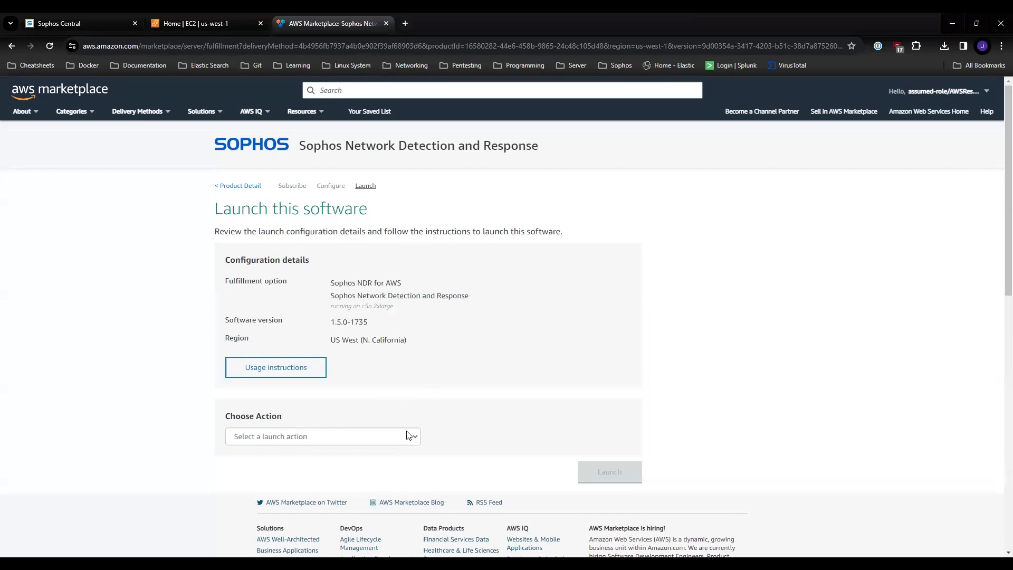
Step: Choose Launch CloudFormation as the launch action and launch the Sophos NDR software
{"action": "left_click", "coordinate": [325, 438]}
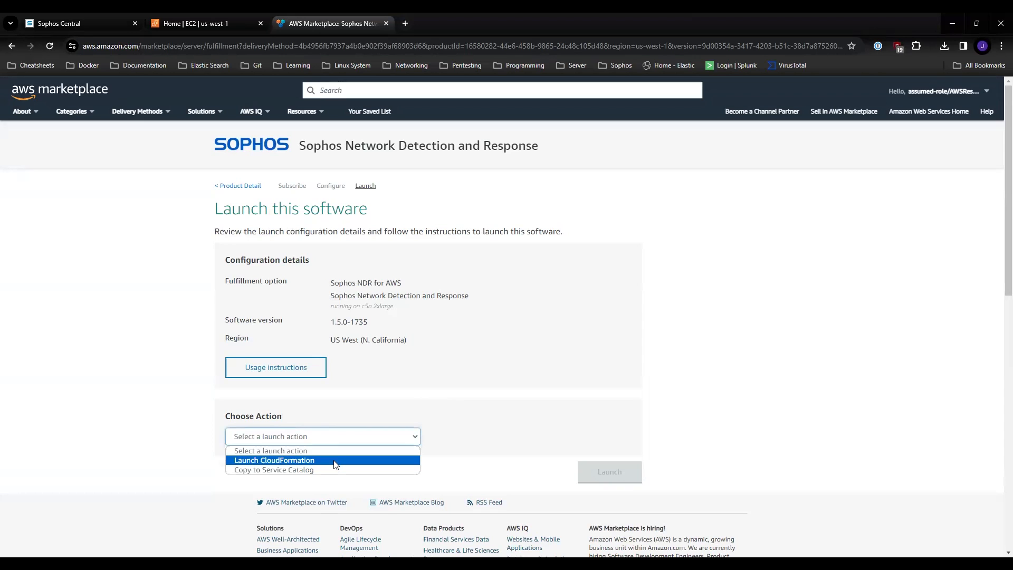
{"action": "left_click", "coordinate": [334, 463]}
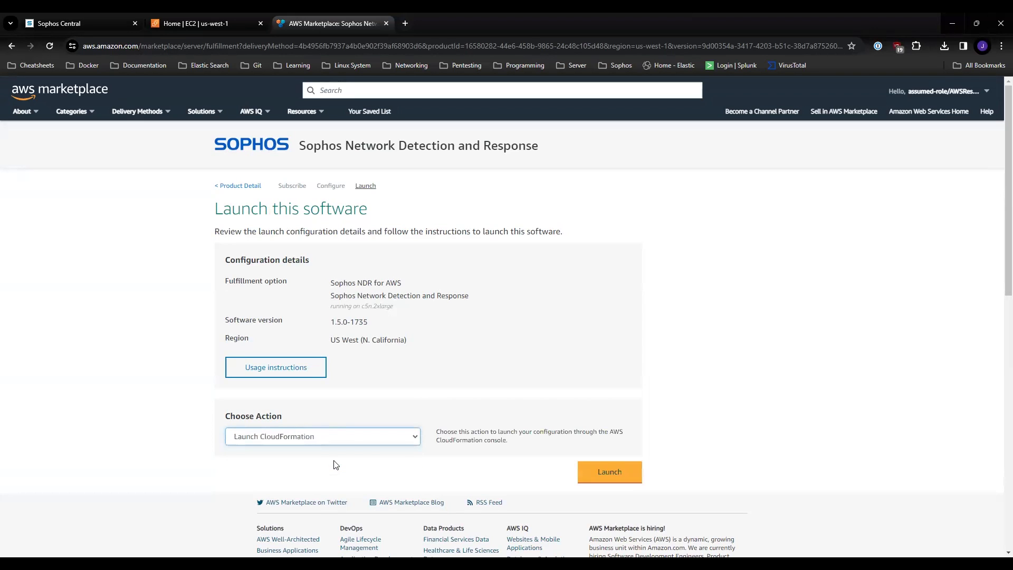
{"action": "left_click", "coordinate": [606, 473]}
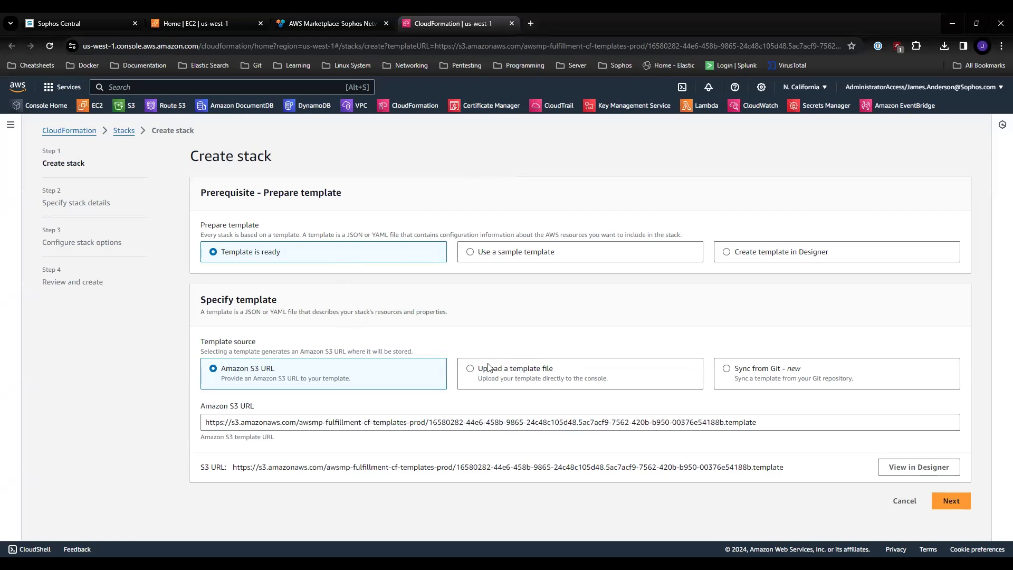
Step: Upload ndr-AwsDemo0209.json from Downloads as the stack's template file and continue to the stack details
{"action": "left_click", "coordinate": [471, 370]}
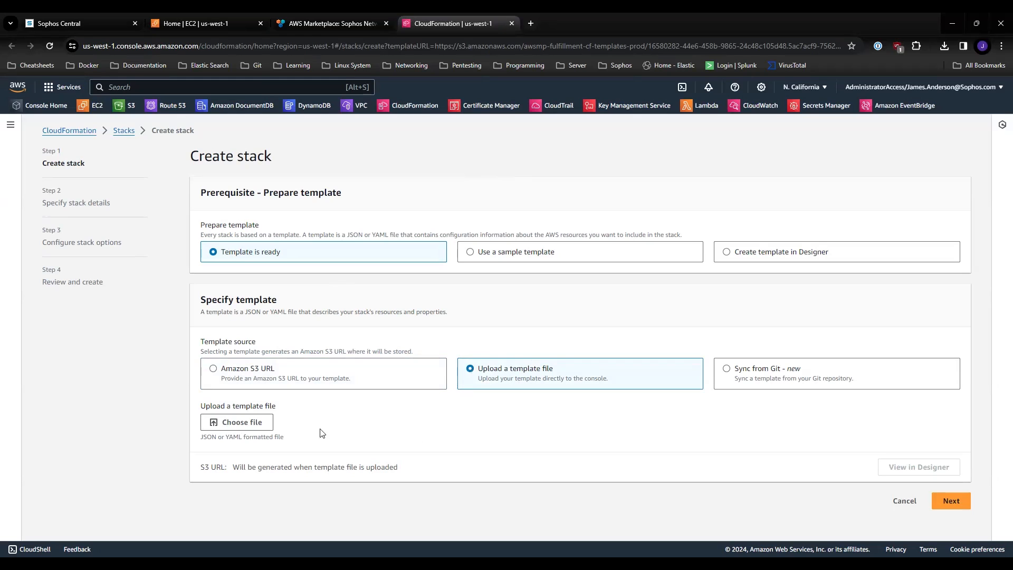
{"action": "left_click", "coordinate": [258, 423]}
{"action": "left_click", "coordinate": [148, 98]}
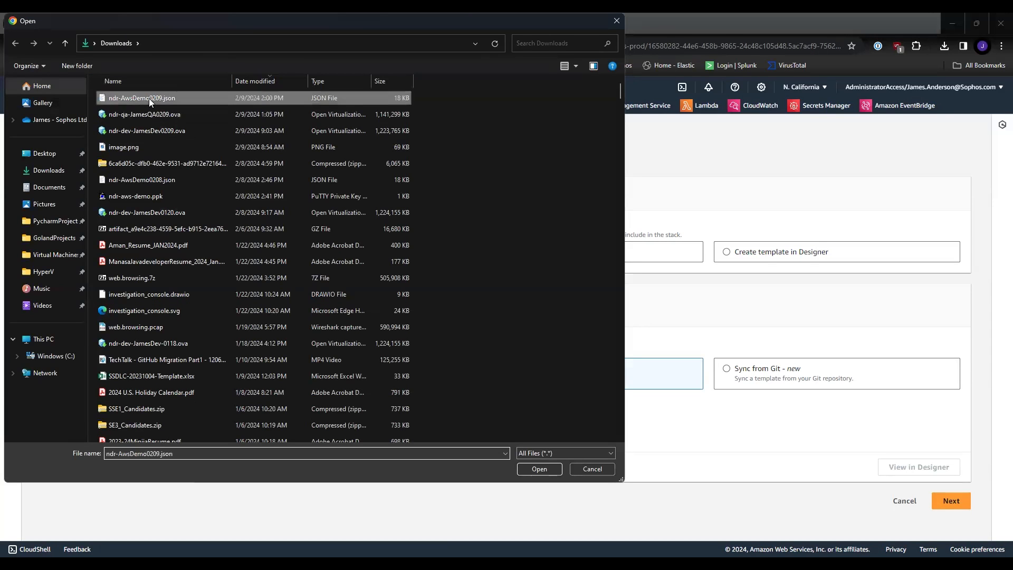
{"action": "left_click", "coordinate": [538, 469]}
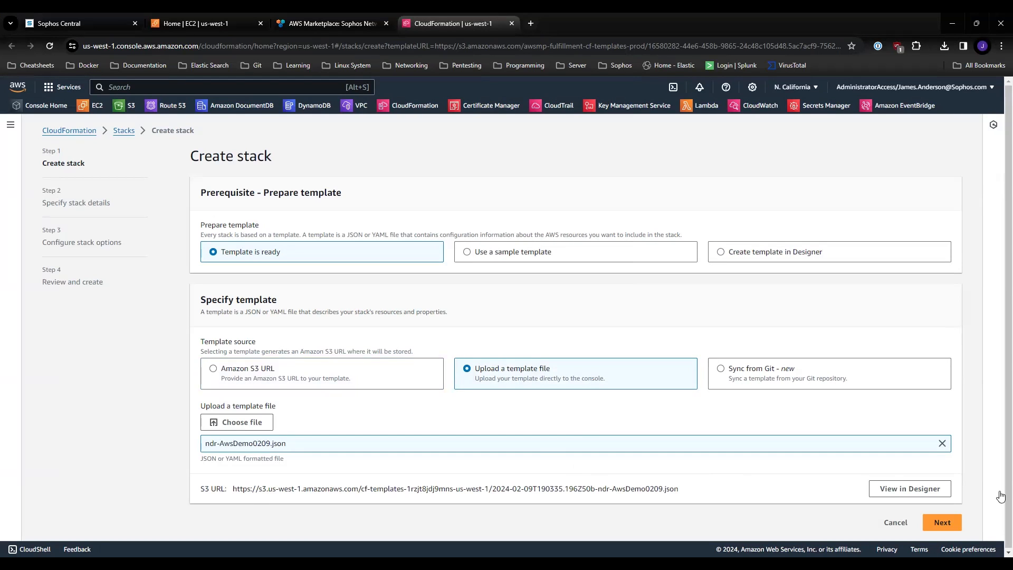
{"action": "left_click", "coordinate": [943, 522]}
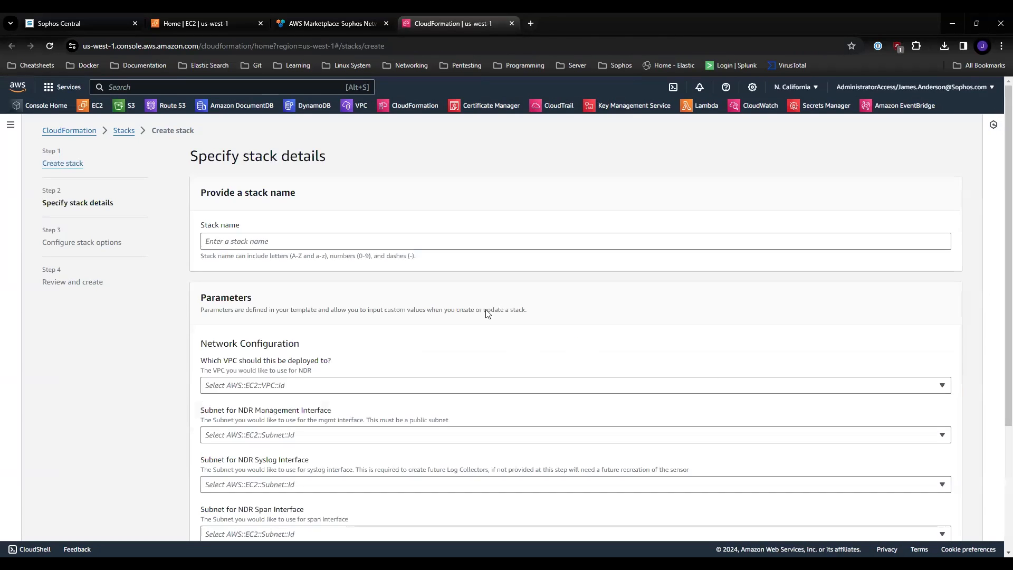
Step: Name the stack ndr-demo and select ndr-test-vpc as the VPC for its deployment
{"action": "left_click", "coordinate": [451, 241]}
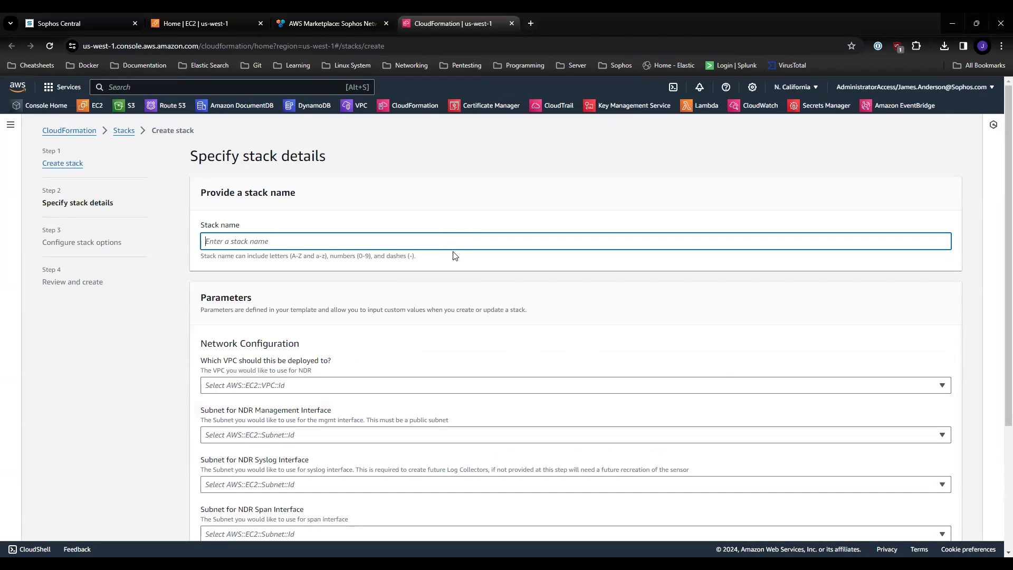
{"action": "type", "text": "ndr-demo"}
{"action": "scroll", "coordinate": [455, 290], "scroll_direction": "down", "scroll_amount": 1}
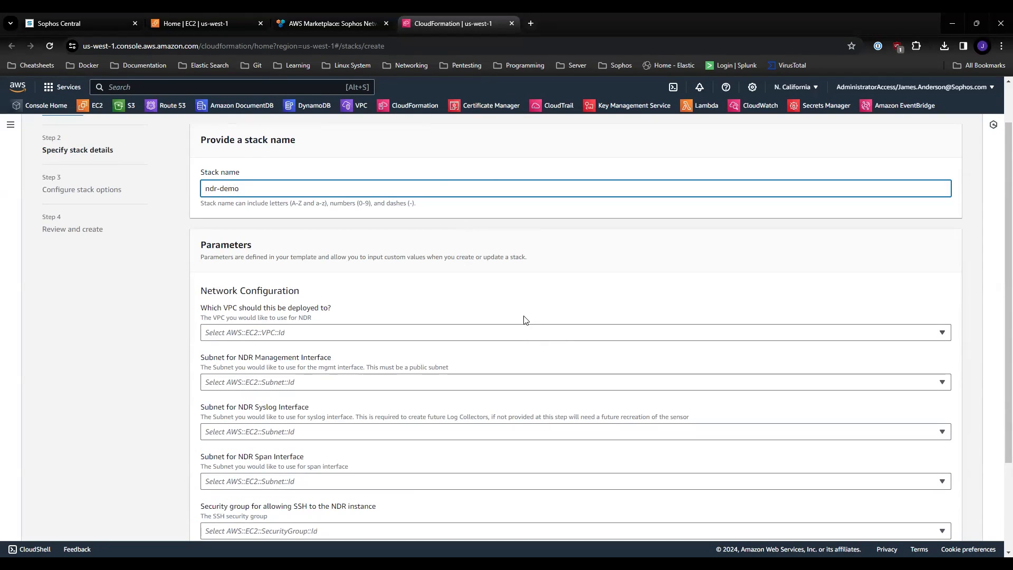
{"action": "left_click", "coordinate": [361, 336]}
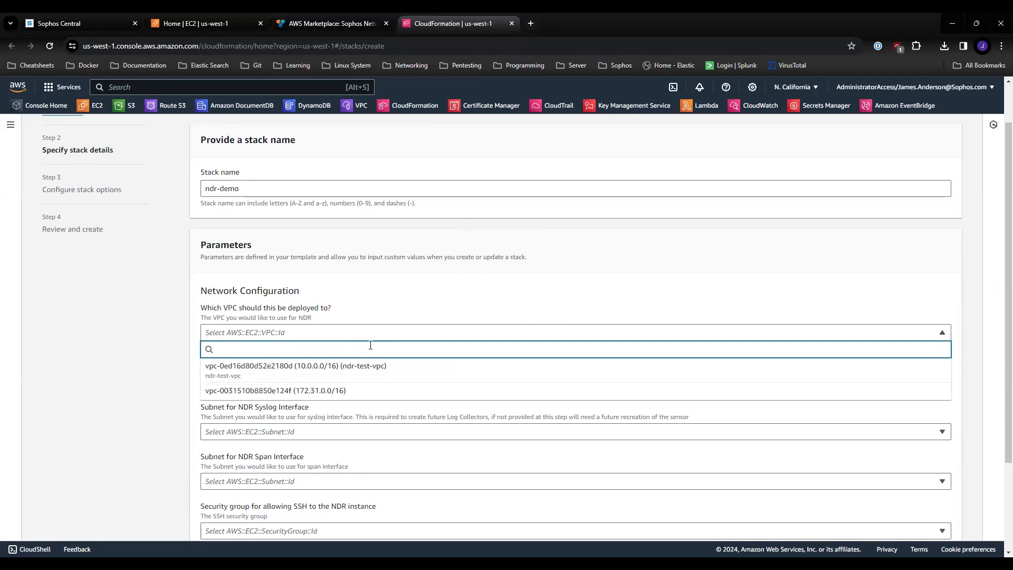
{"action": "left_click", "coordinate": [386, 371]}
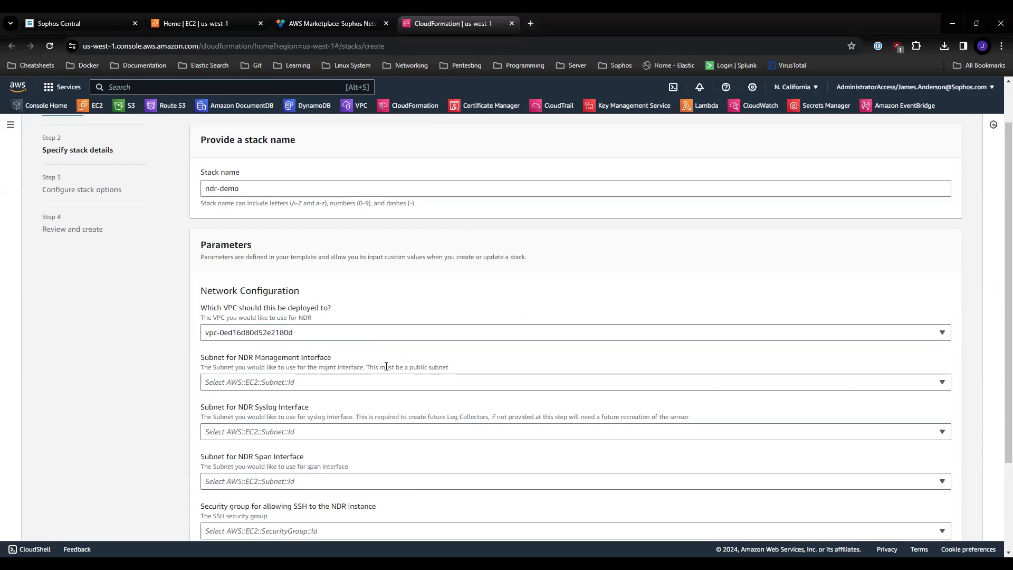
Step: Assign subnet ndr-test-subnet-public2-us-west-1c to the NDR management interface and ndr-test-subnet-private2-us-west-1c to the syslog and span interfaces
{"action": "scroll", "coordinate": [311, 364], "scroll_direction": "down", "scroll_amount": 1}
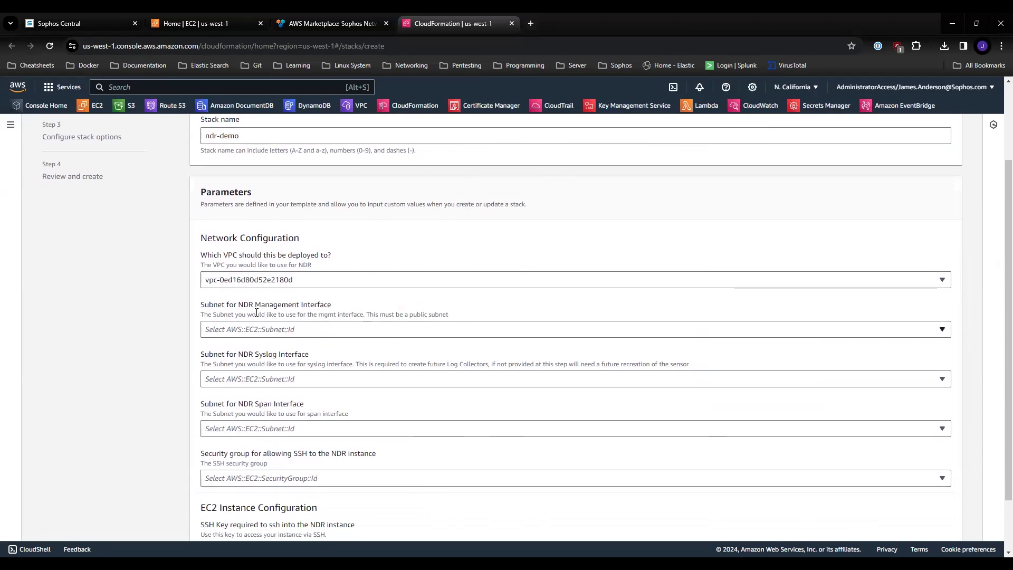
{"action": "left_click", "coordinate": [327, 335]}
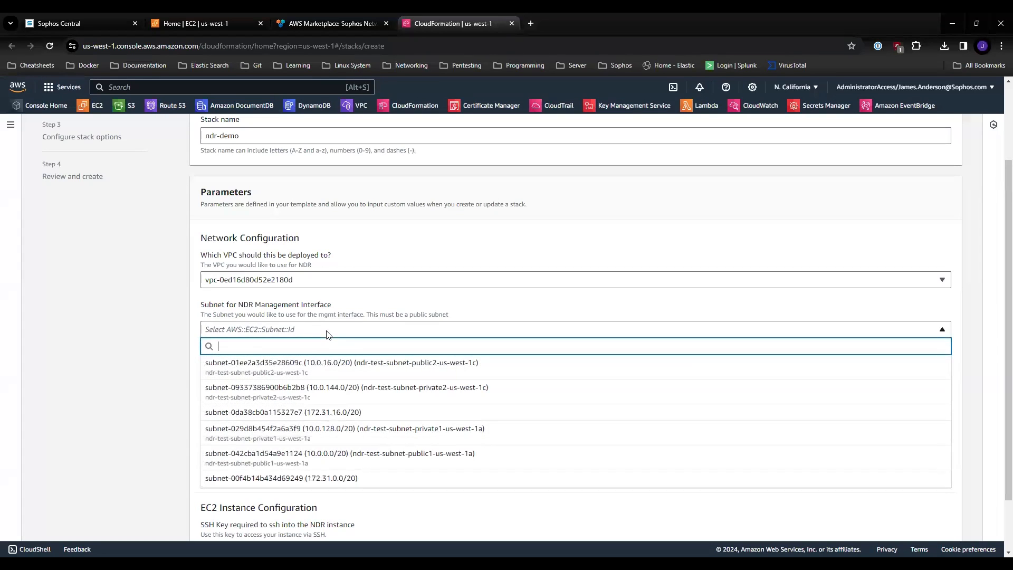
{"action": "left_click", "coordinate": [436, 370]}
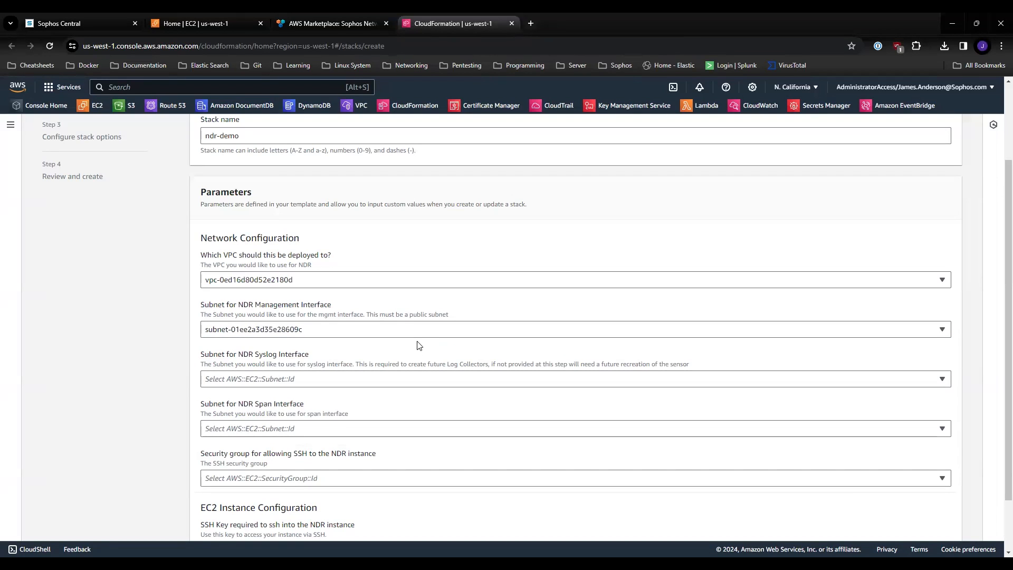
{"action": "left_click", "coordinate": [340, 381]}
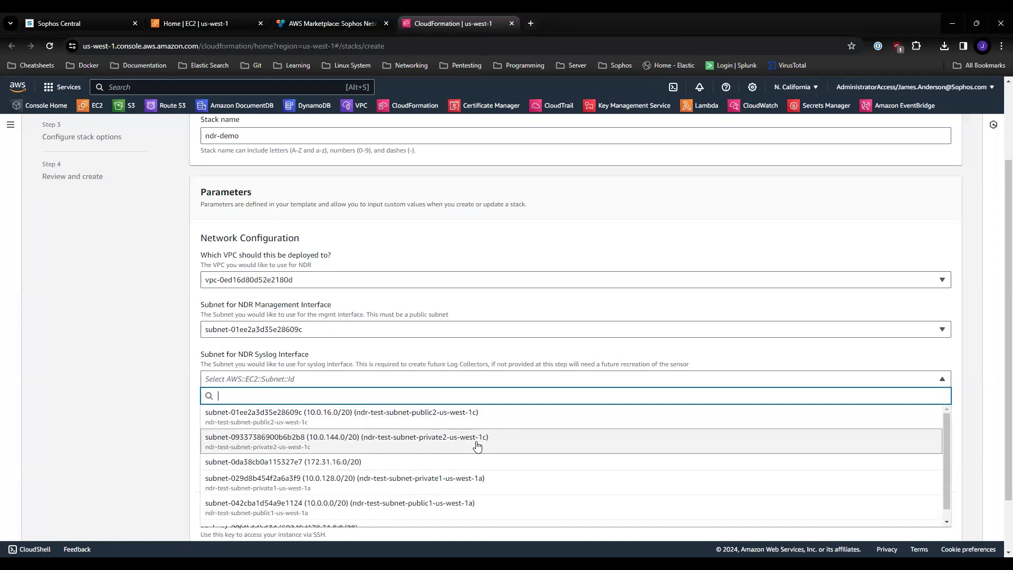
{"action": "left_click", "coordinate": [446, 448]}
{"action": "scroll", "coordinate": [355, 406], "scroll_direction": "down", "scroll_amount": 1}
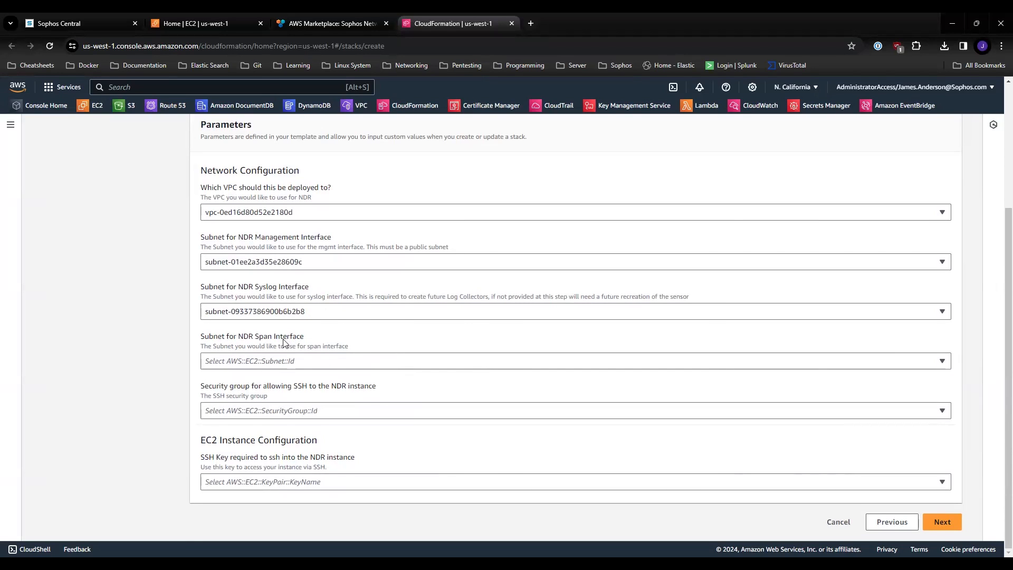
{"action": "left_click", "coordinate": [430, 363]}
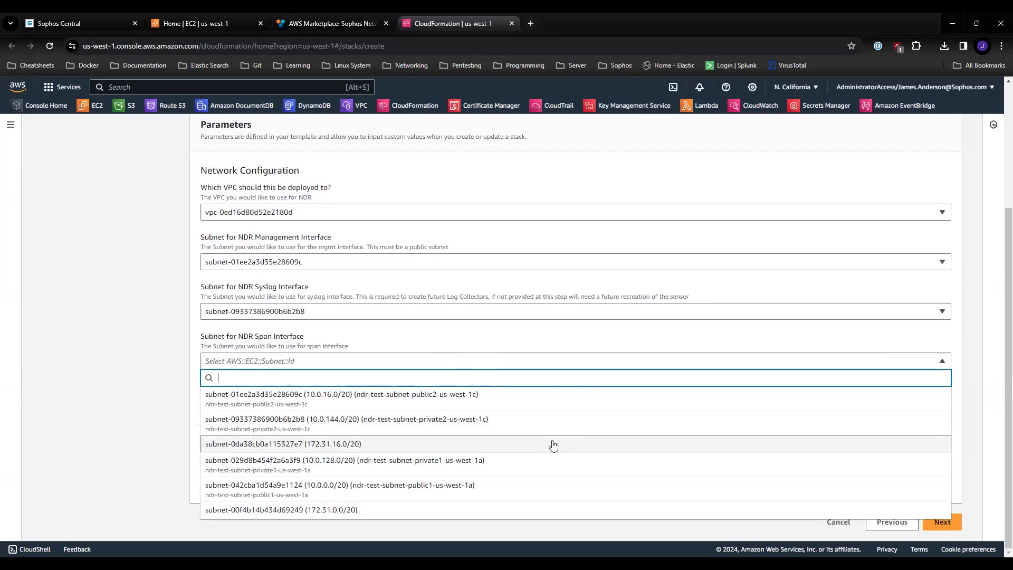
{"action": "left_click", "coordinate": [508, 423]}
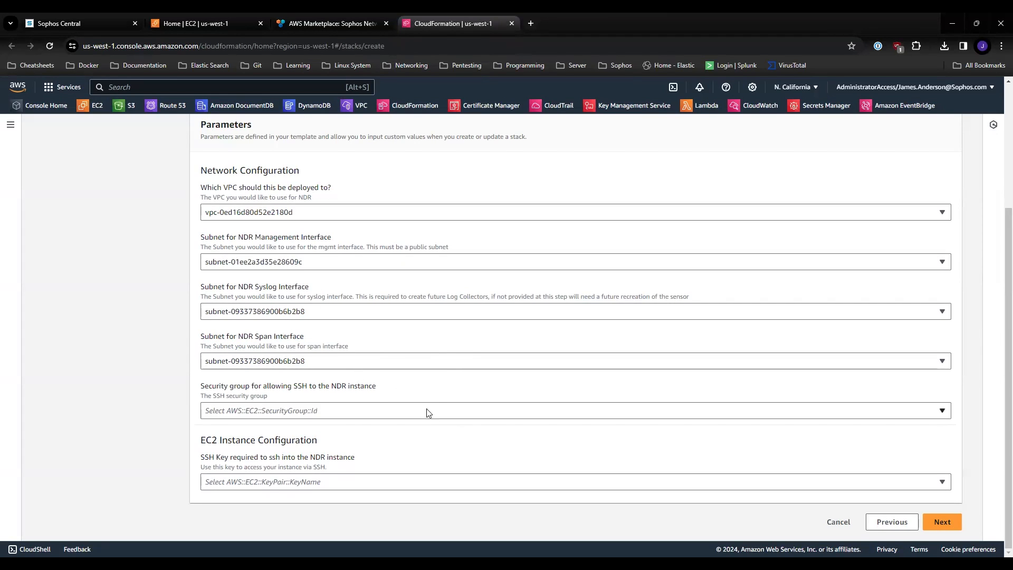
Step: Select the SshAccessGroup security group and the ndr-aws-demo SSH key, and continue to the stack options
{"action": "left_click", "coordinate": [384, 416]}
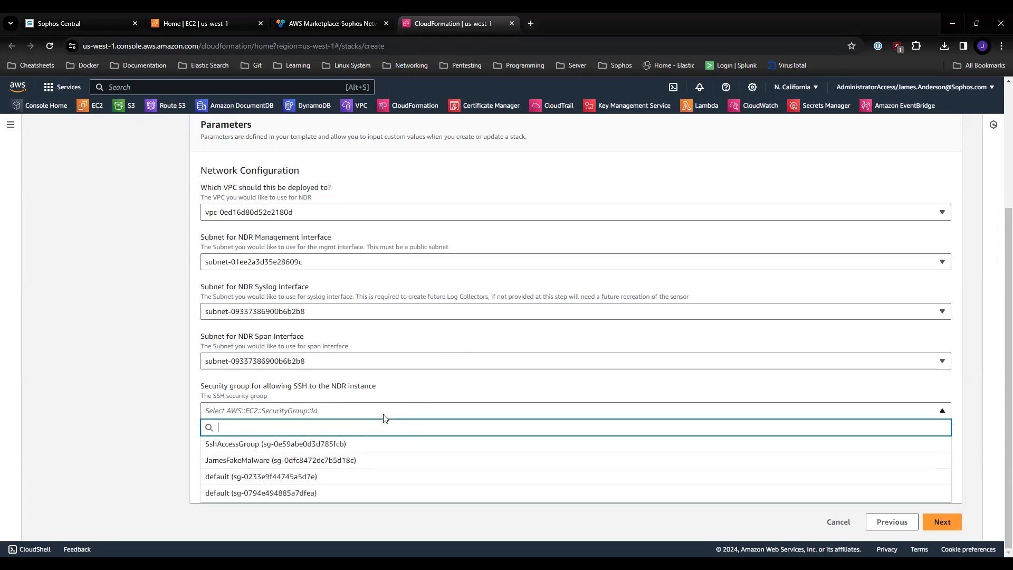
{"action": "left_click", "coordinate": [350, 446]}
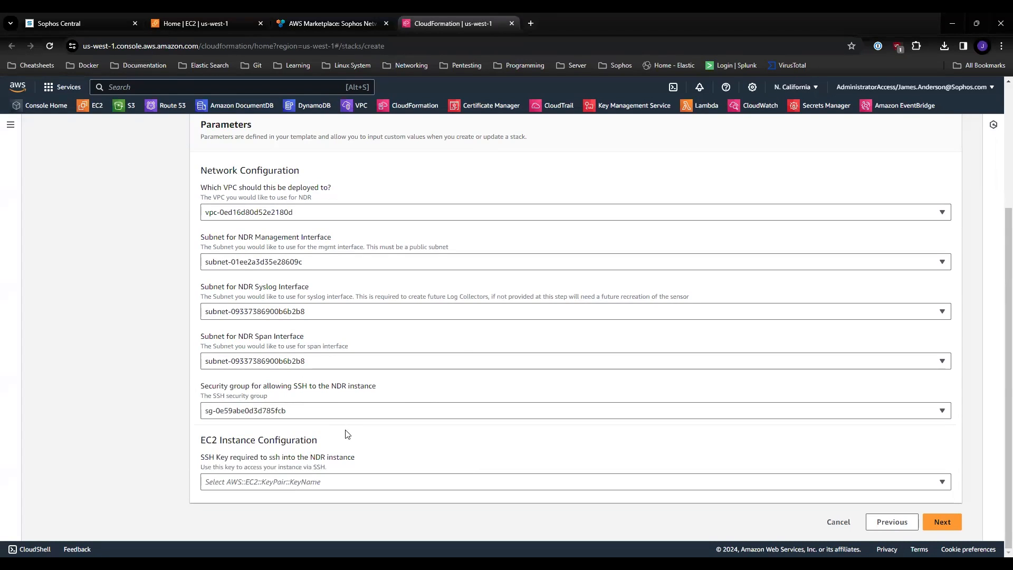
{"action": "left_click", "coordinate": [333, 484]}
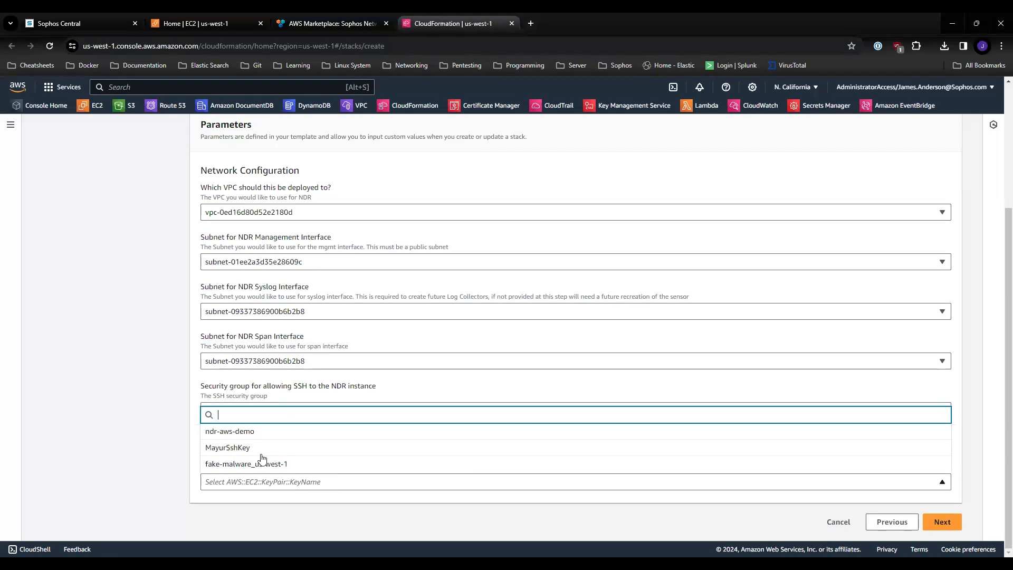
{"action": "left_click", "coordinate": [257, 435]}
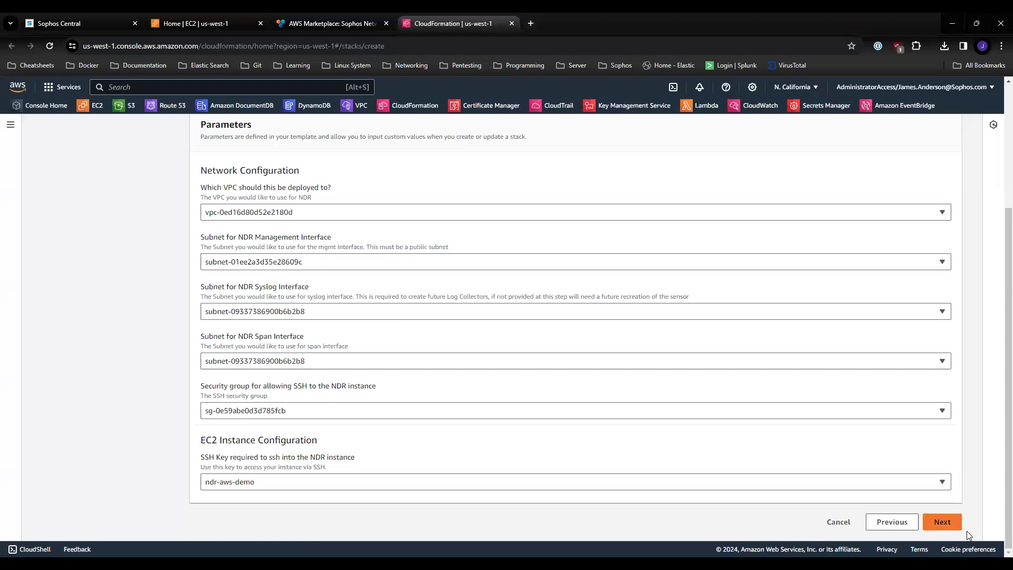
{"action": "left_click", "coordinate": [941, 519]}
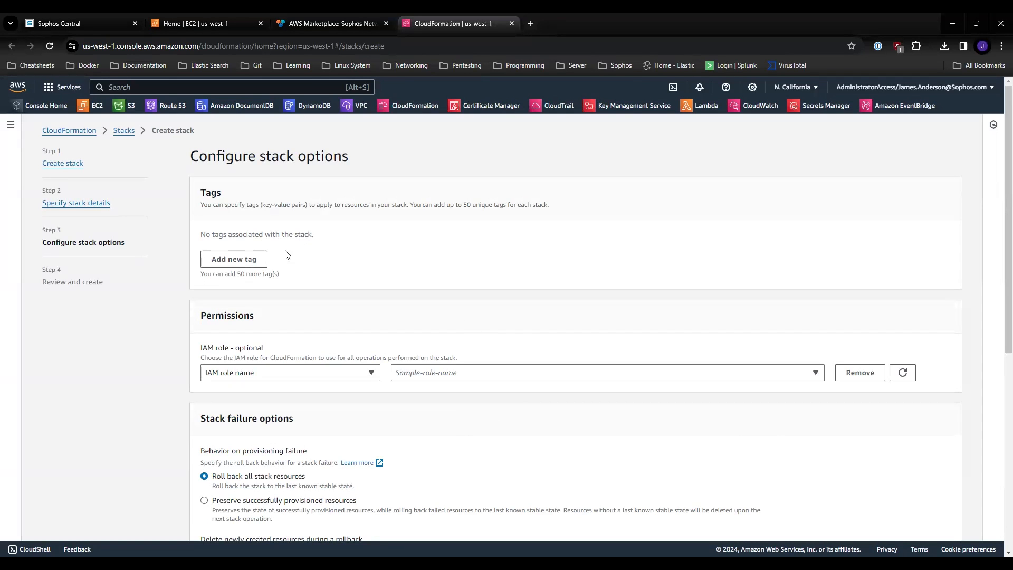
Step: Keep the default stack options, go through the review page and submit the ndr-demo stack for creation
{"action": "scroll", "coordinate": [426, 266], "scroll_direction": "down", "scroll_amount": 3}
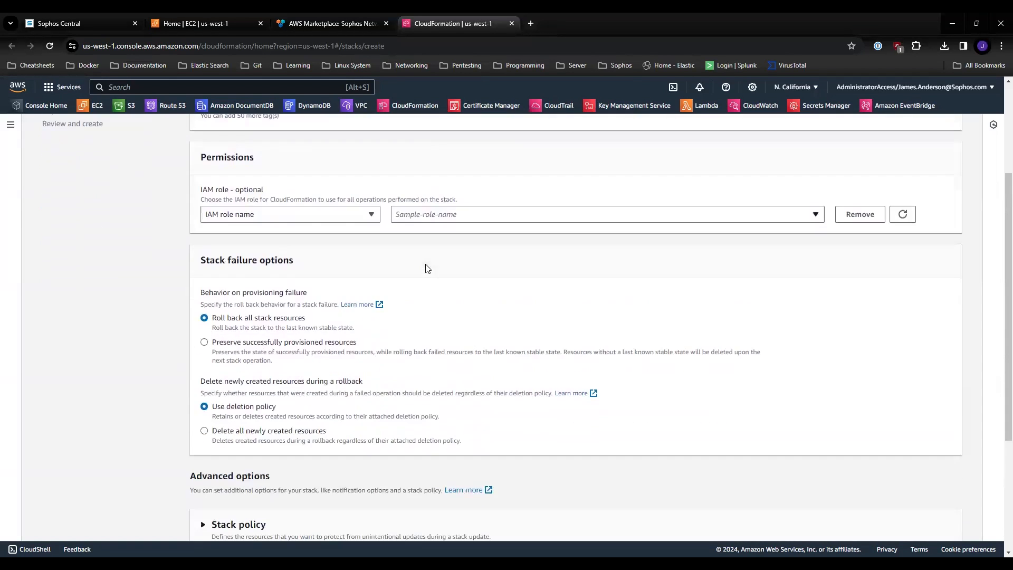
{"action": "scroll", "coordinate": [432, 266], "scroll_direction": "down", "scroll_amount": 4}
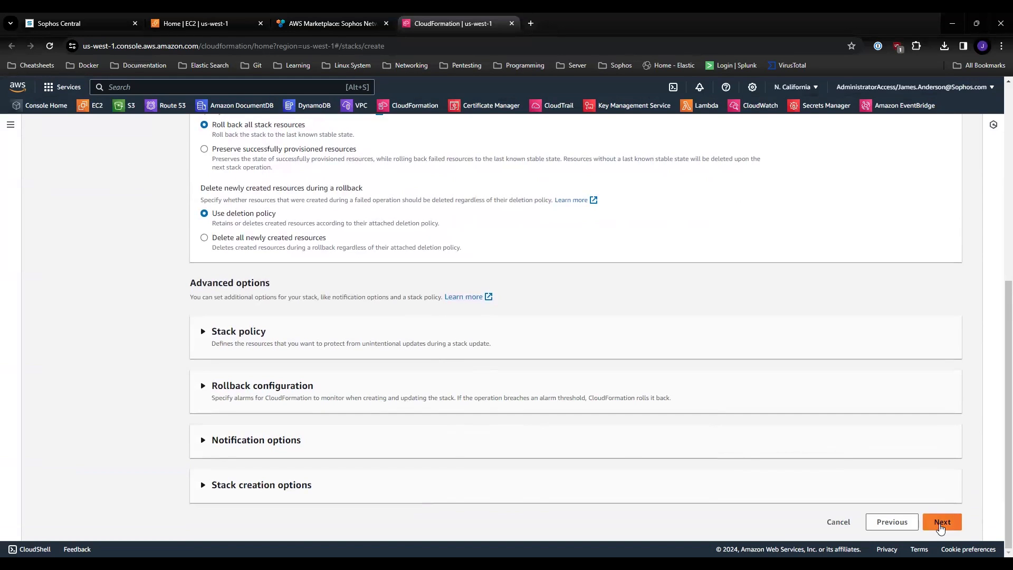
{"action": "left_click", "coordinate": [940, 523]}
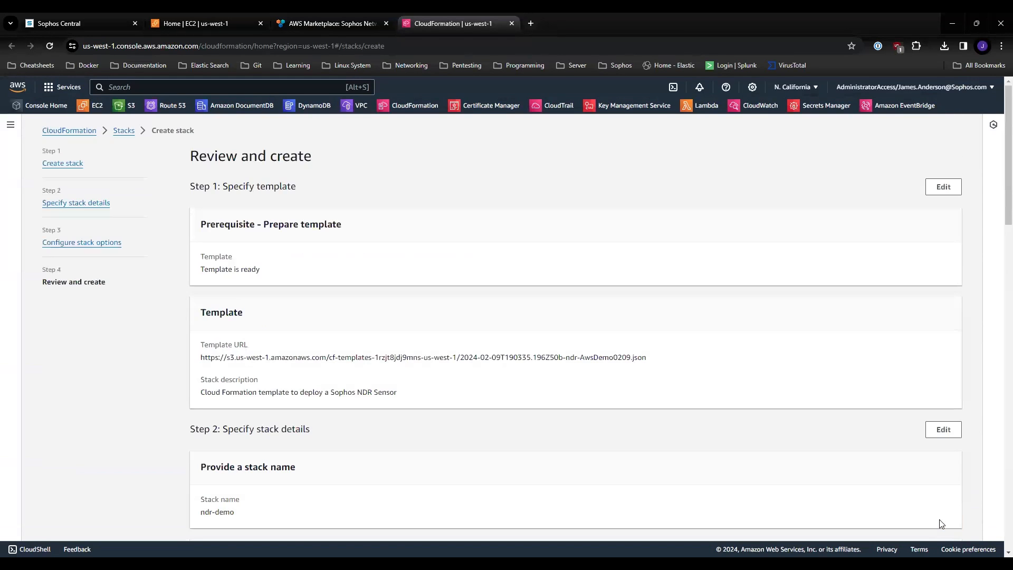
{"action": "scroll", "coordinate": [892, 474], "scroll_direction": "down", "scroll_amount": 15}
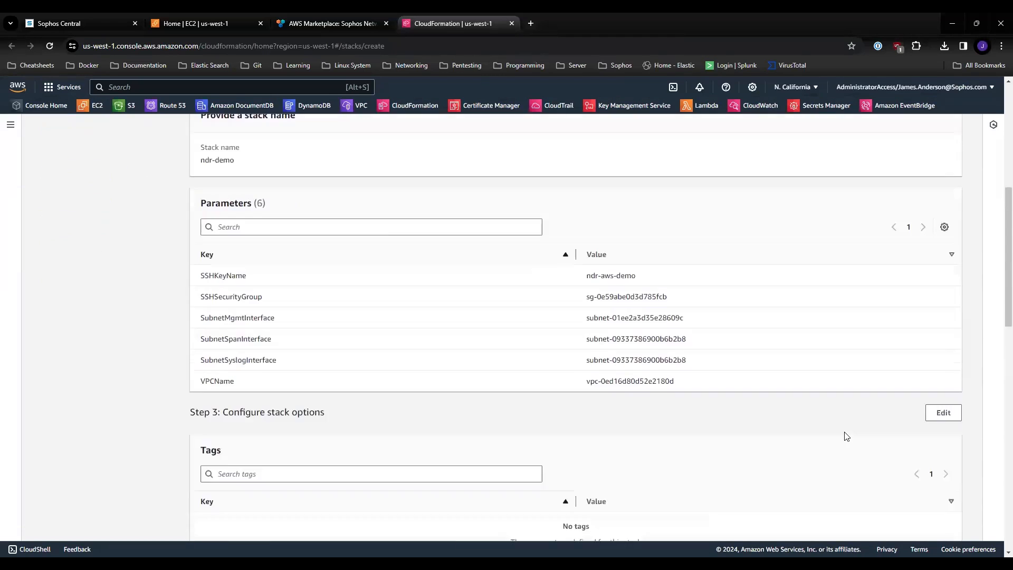
{"action": "scroll", "coordinate": [846, 435], "scroll_direction": "down", "scroll_amount": 5}
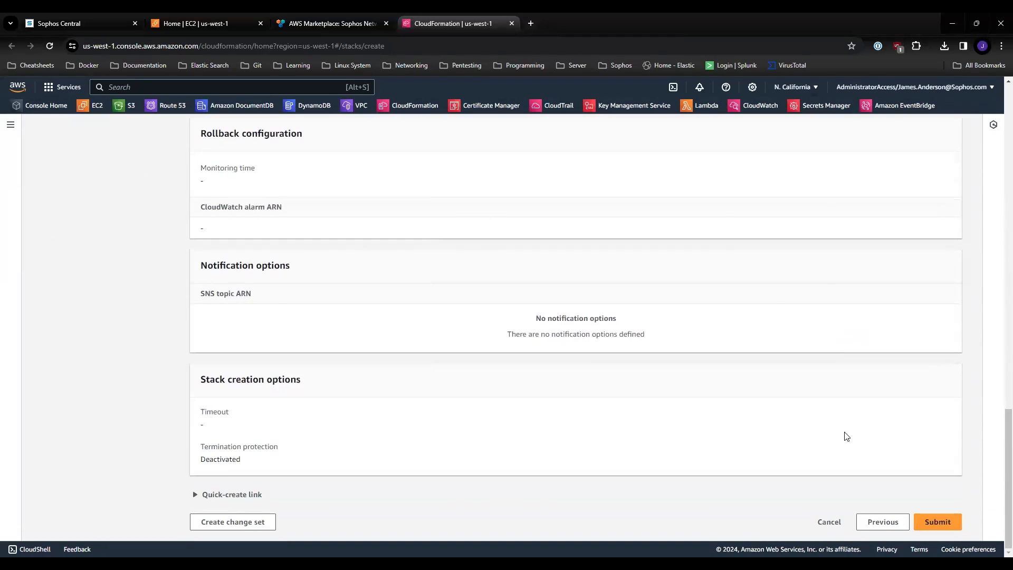
{"action": "left_click", "coordinate": [938, 525]}
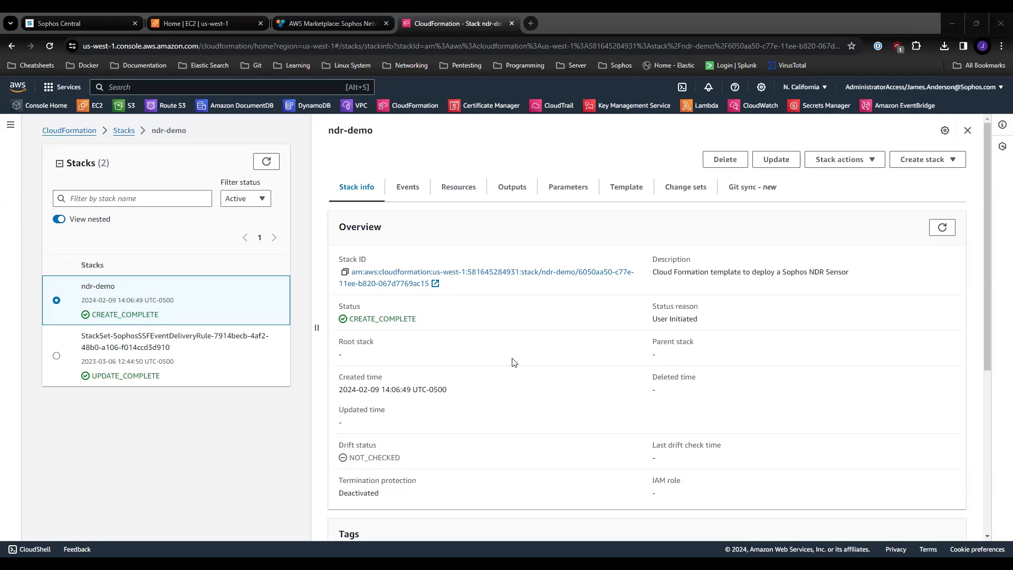
Step: Examine the resources of the ndr-demo stack and their creation status
{"action": "left_click", "coordinate": [458, 188]}
{"action": "scroll", "coordinate": [716, 232], "scroll_direction": "down", "scroll_amount": 3}
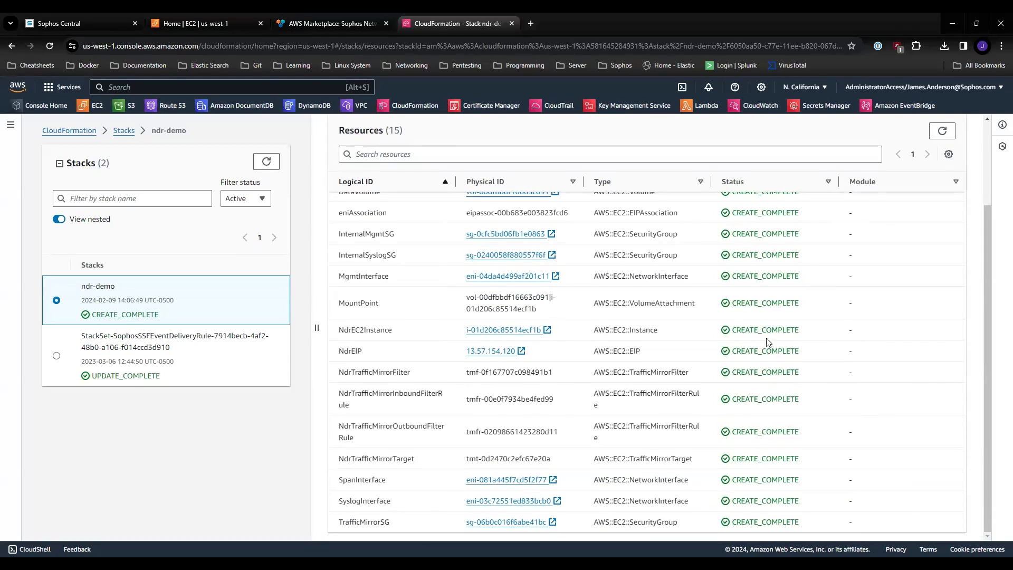
{"action": "scroll", "coordinate": [766, 341], "scroll_direction": "up", "scroll_amount": 2}
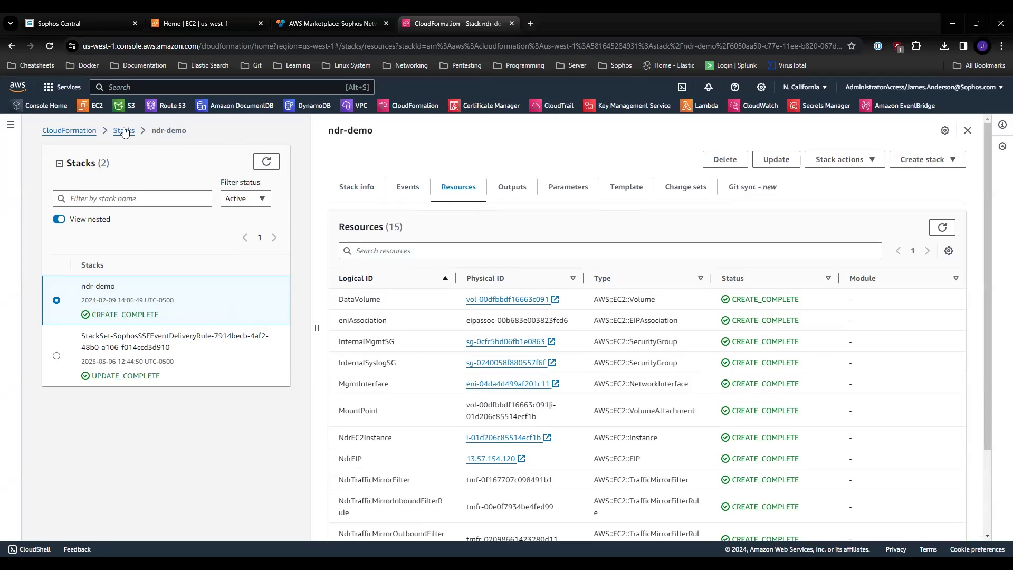
Step: Open the EC2 dashboard and check the status of the running instances
{"action": "left_click", "coordinate": [97, 106]}
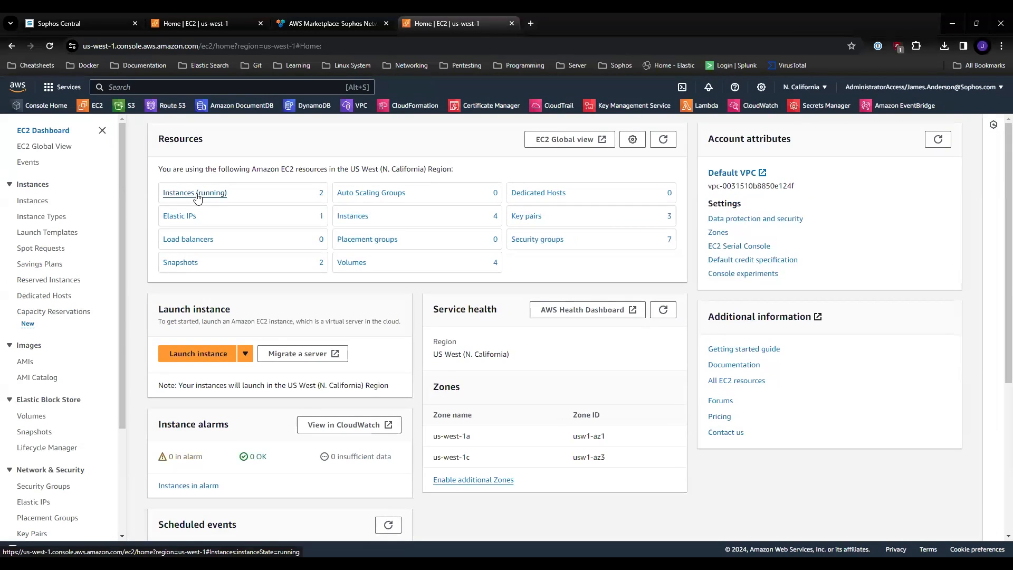
{"action": "left_click", "coordinate": [195, 193]}
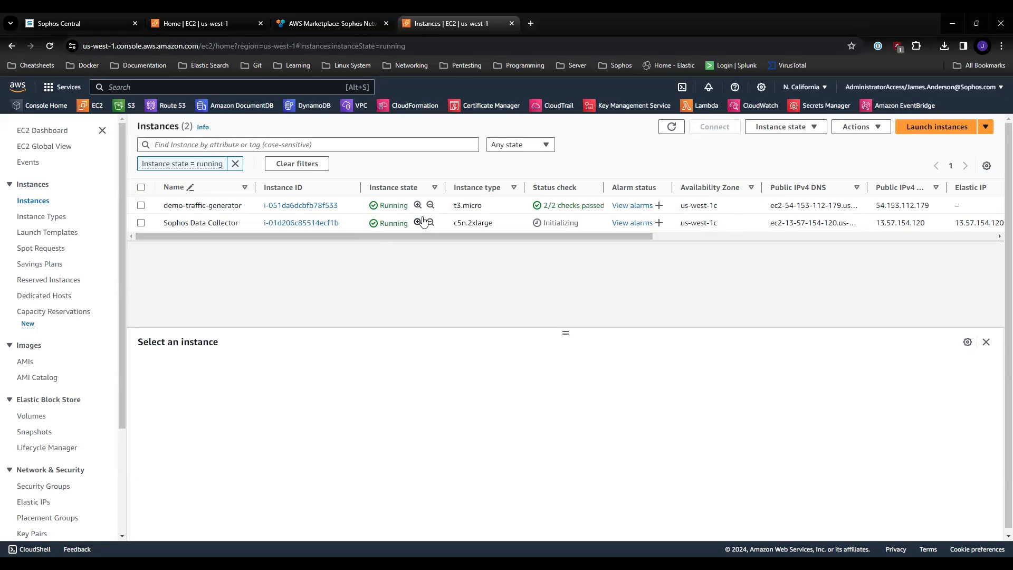
Step: Switch to Sophos Central, search the configured integration appliances for "aws" and check the status of AwsDemo0209
{"action": "left_click", "coordinate": [80, 23]}
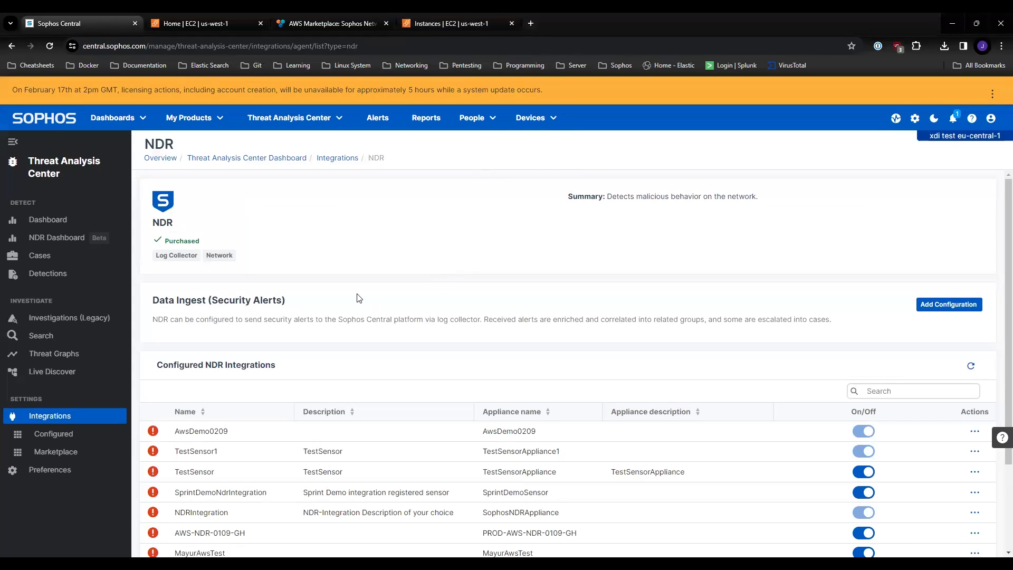
{"action": "left_click", "coordinate": [59, 440]}
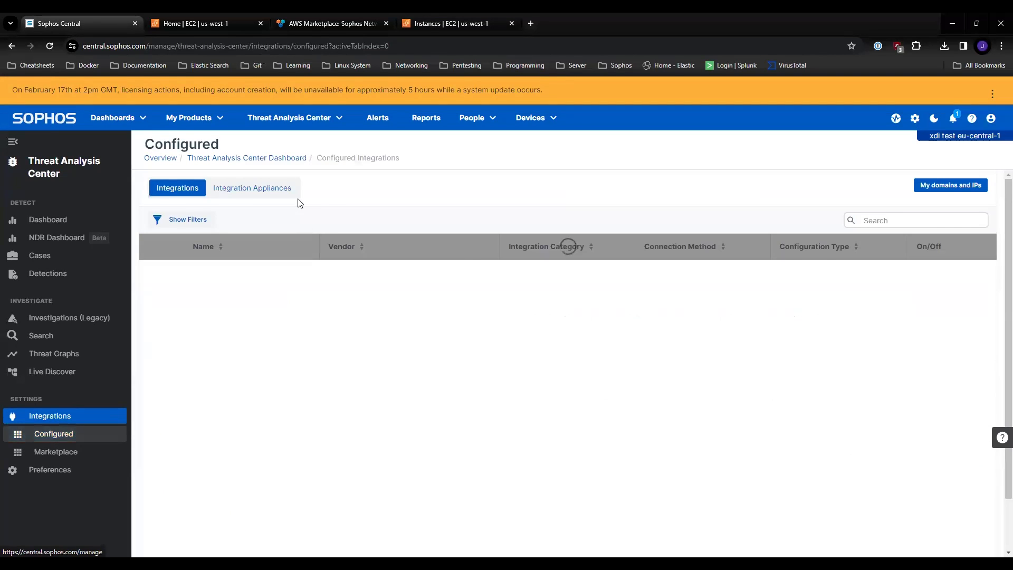
{"action": "left_click", "coordinate": [256, 195]}
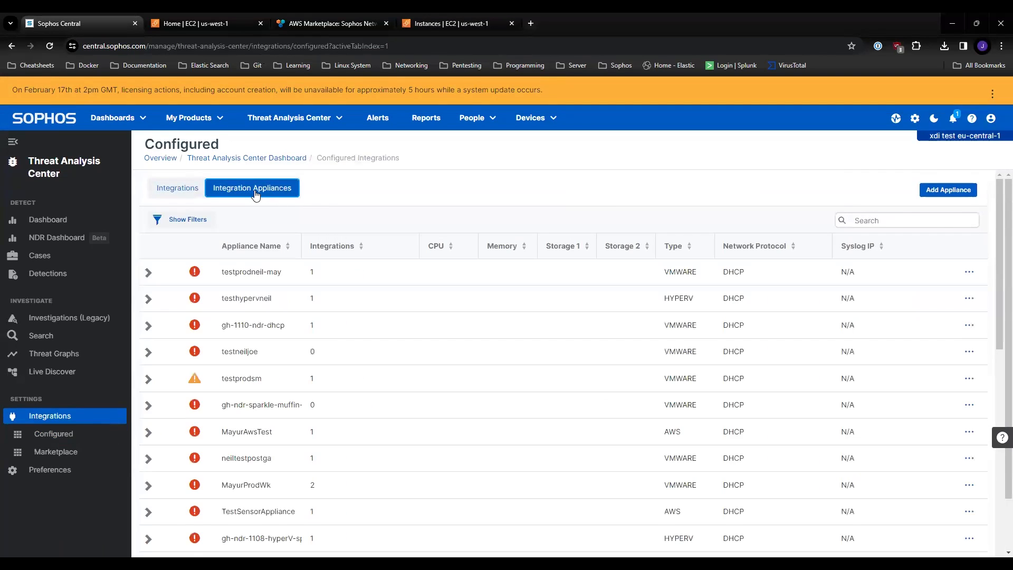
{"action": "left_click", "coordinate": [875, 219]}
{"action": "type", "text": "aws"}
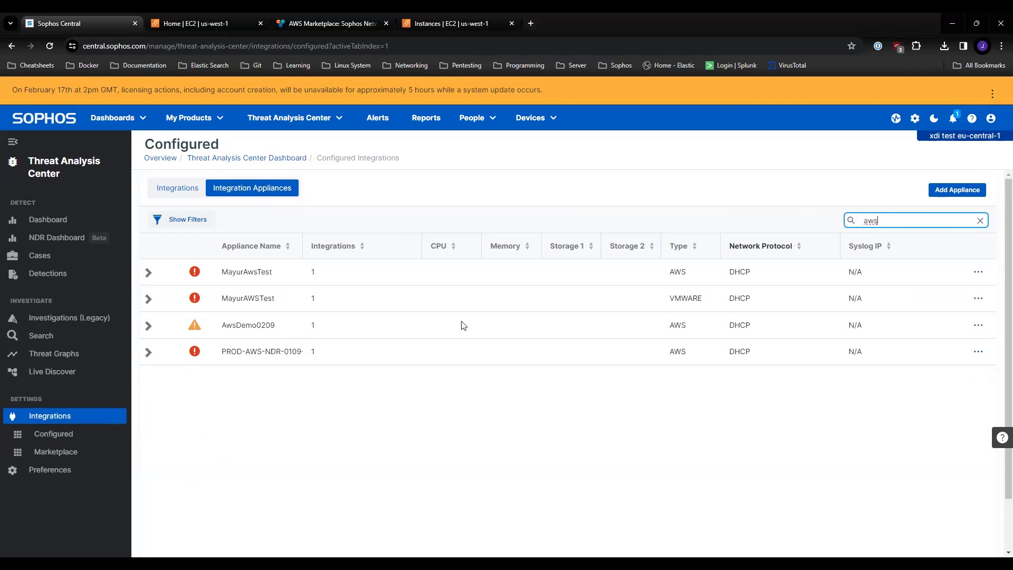
{"action": "mouse_move", "coordinate": [195, 329]}
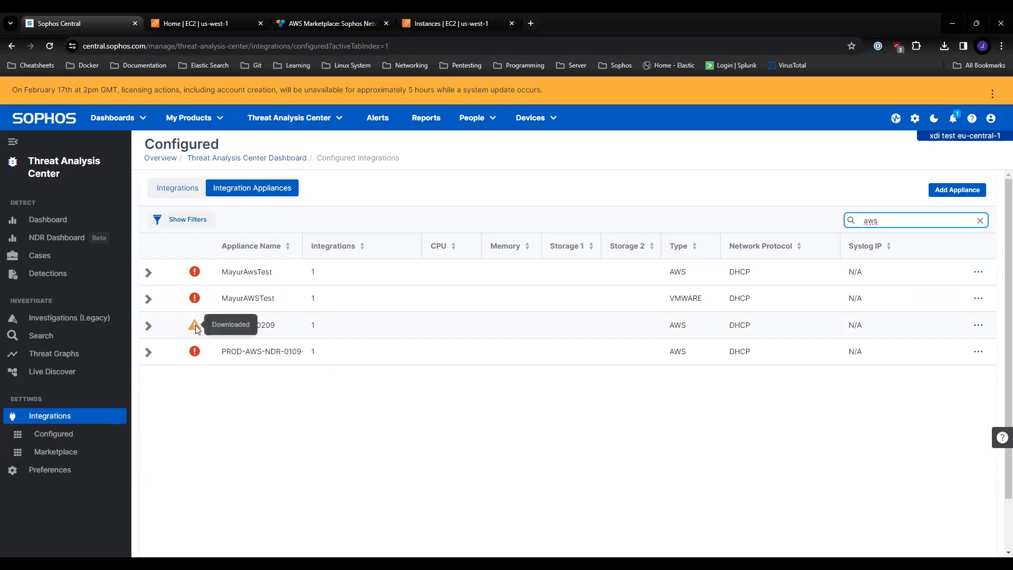
Step: Reload the appliance list and inspect the integration details under the AwsDemo0209 appliance
{"action": "left_click", "coordinate": [50, 46]}
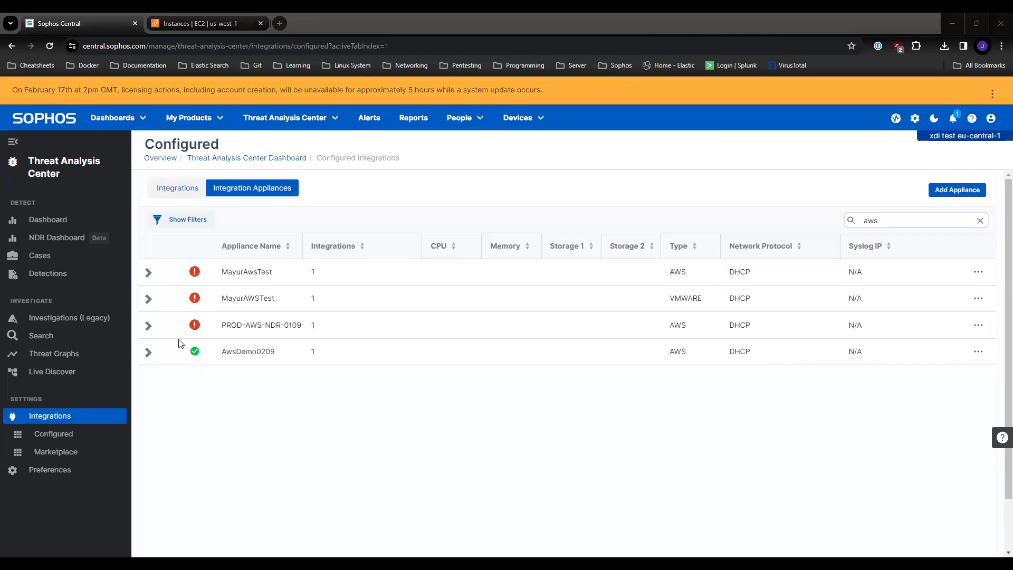
{"action": "left_click", "coordinate": [148, 353]}
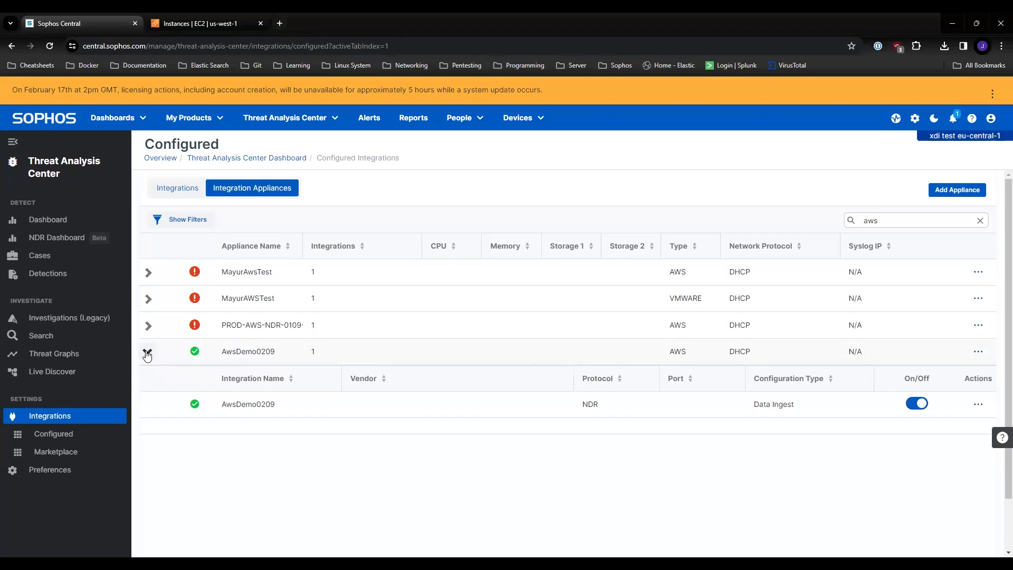
{"action": "left_click", "coordinate": [148, 354]}
Step: Switch back to the AWS console and view the VPC traffic mirror filters
{"action": "left_click", "coordinate": [211, 22]}
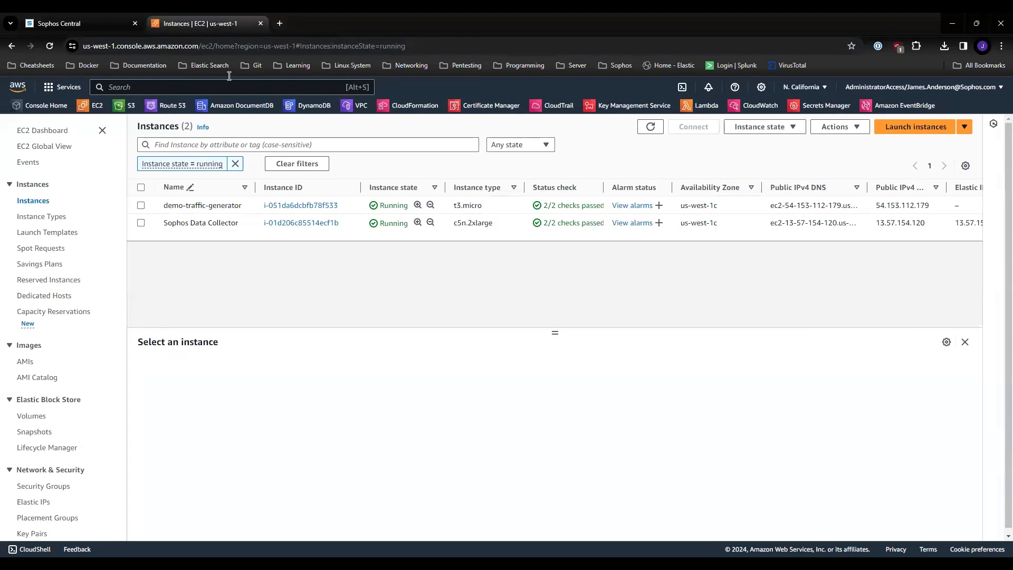
{"action": "left_click", "coordinate": [356, 106]}
{"action": "scroll", "coordinate": [95, 311], "scroll_direction": "down", "scroll_amount": 10}
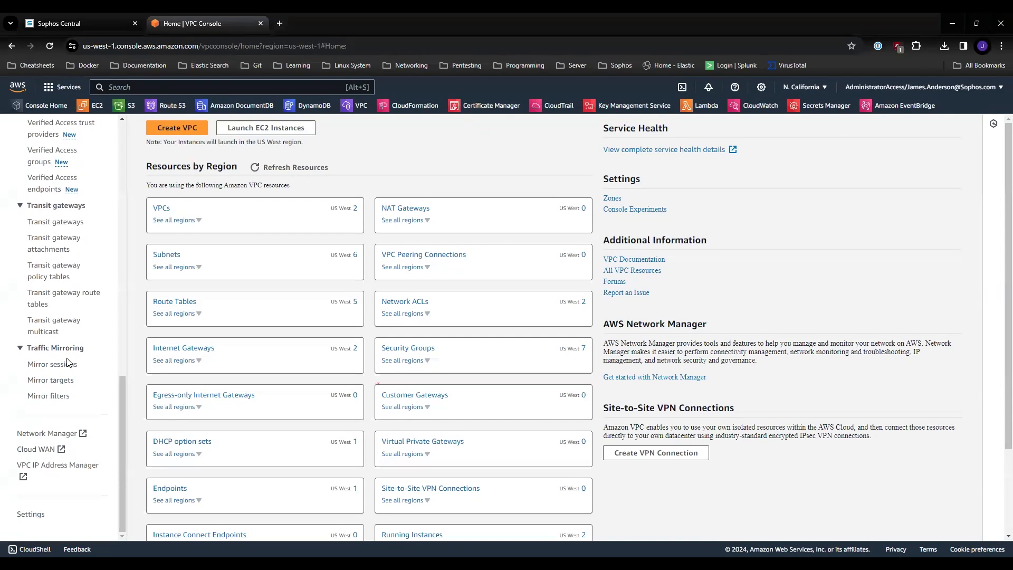
{"action": "left_click", "coordinate": [52, 397]}
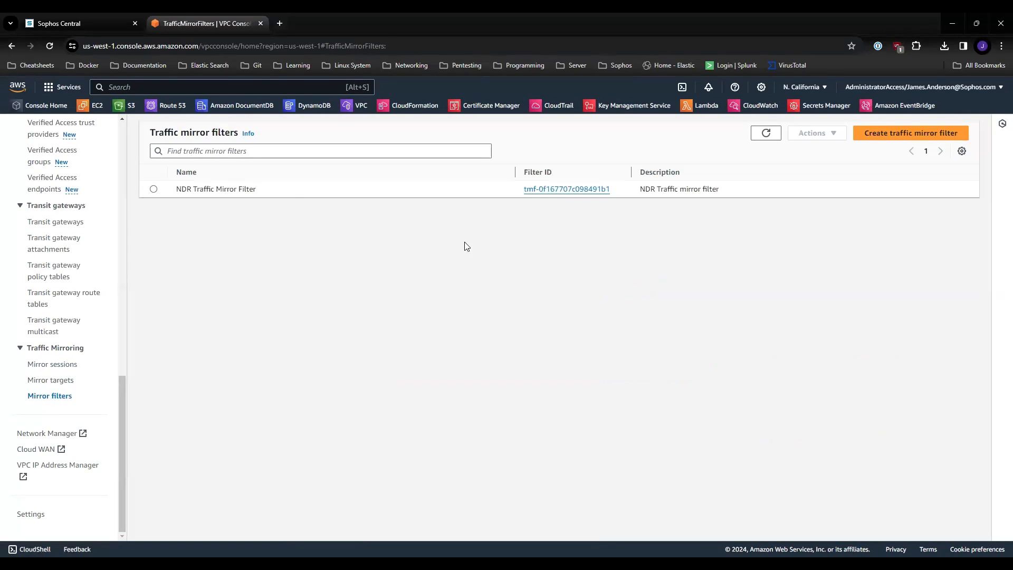
Step: Review the settings, inbound rules and outbound rules offered for a new traffic mirror filter, and leave without creating one
{"action": "left_click", "coordinate": [905, 132]}
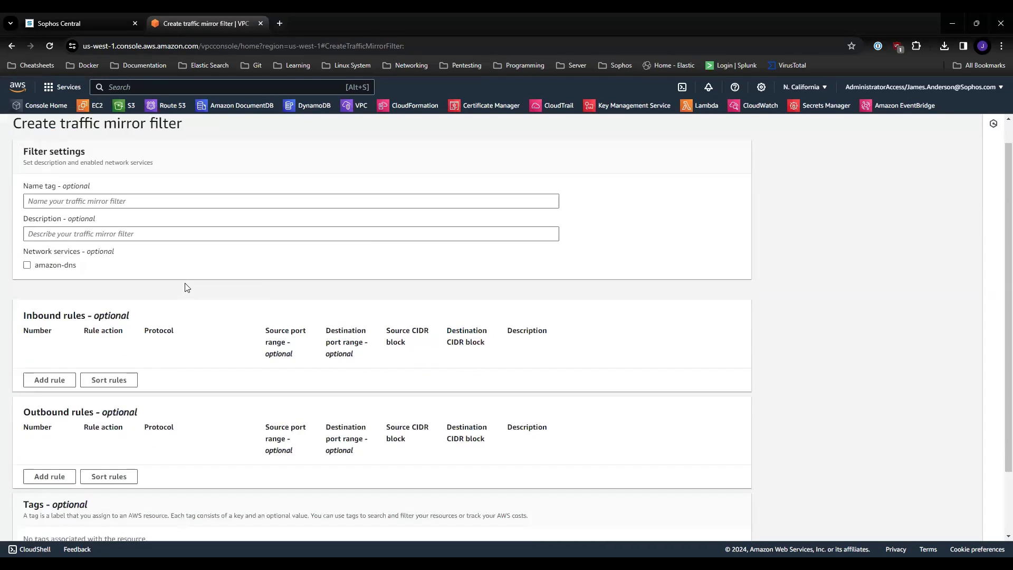
{"action": "scroll", "coordinate": [186, 287], "scroll_direction": "down", "scroll_amount": 2}
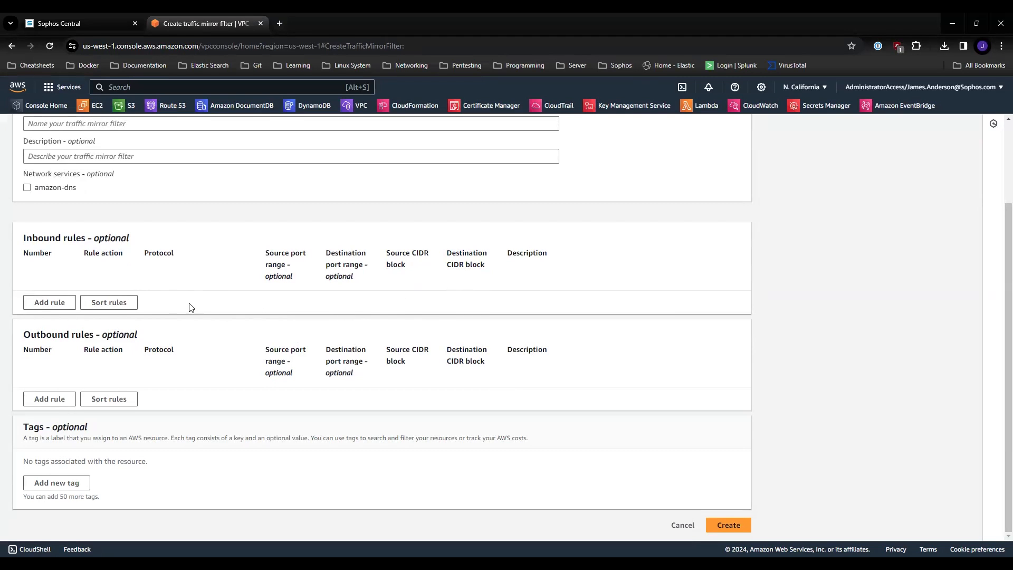
{"action": "scroll", "coordinate": [198, 297], "scroll_direction": "up", "scroll_amount": 2}
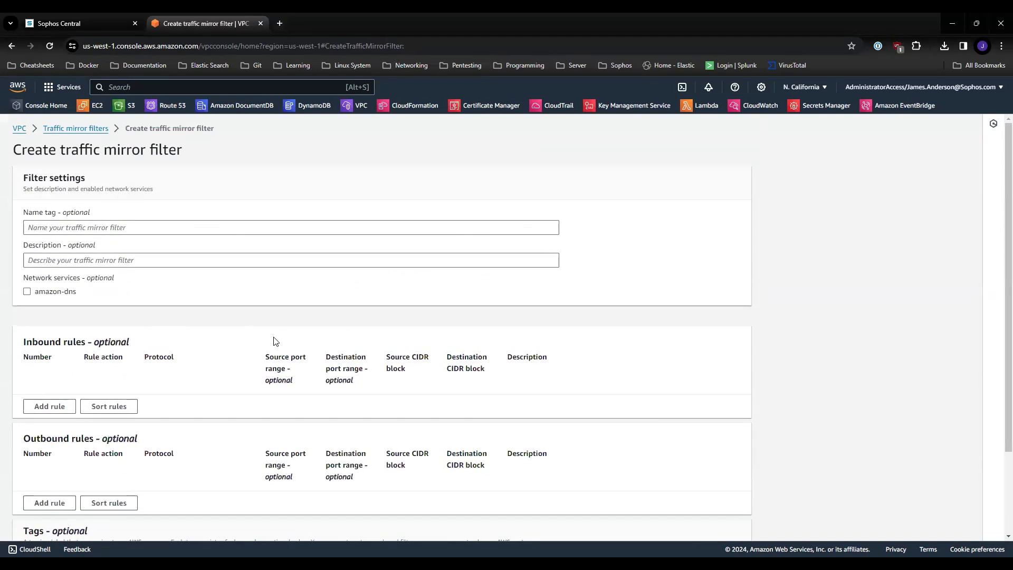
{"action": "scroll", "coordinate": [399, 312], "scroll_direction": "down", "scroll_amount": 2}
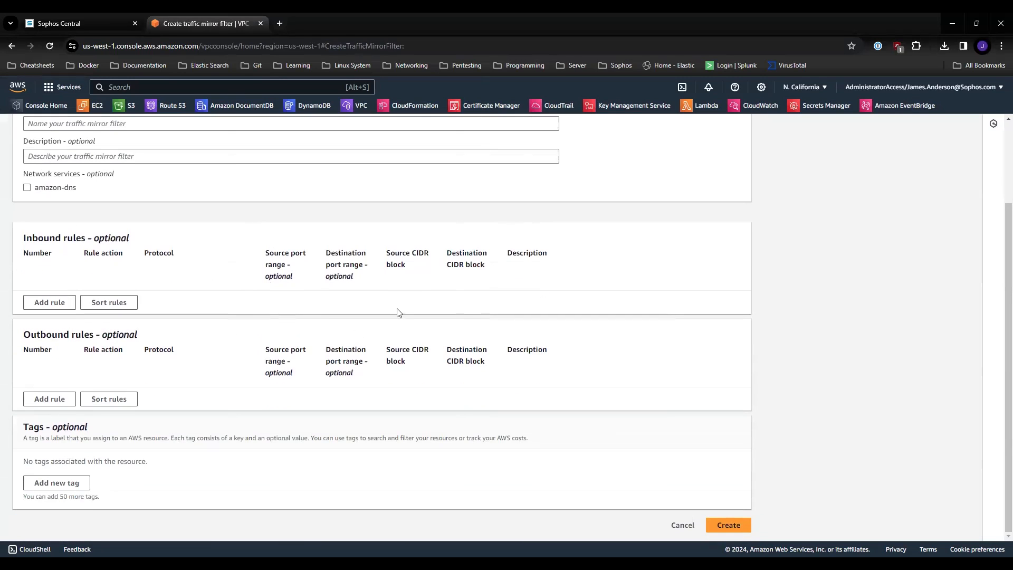
{"action": "left_click", "coordinate": [683, 525]}
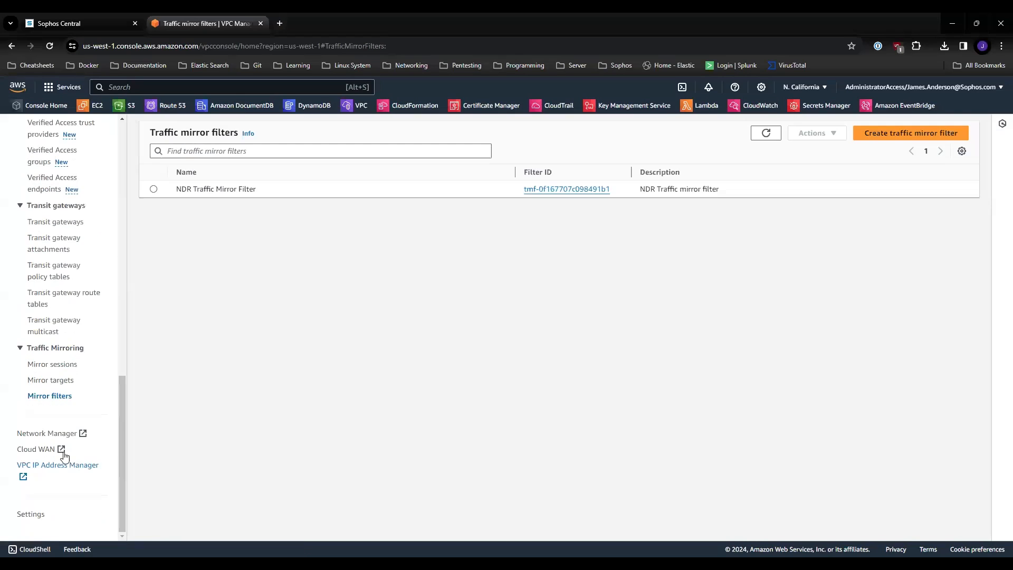
Step: Check the existing traffic mirror targets and start a new traffic mirror session with the name tag ndr-demo-session
{"action": "left_click", "coordinate": [51, 381]}
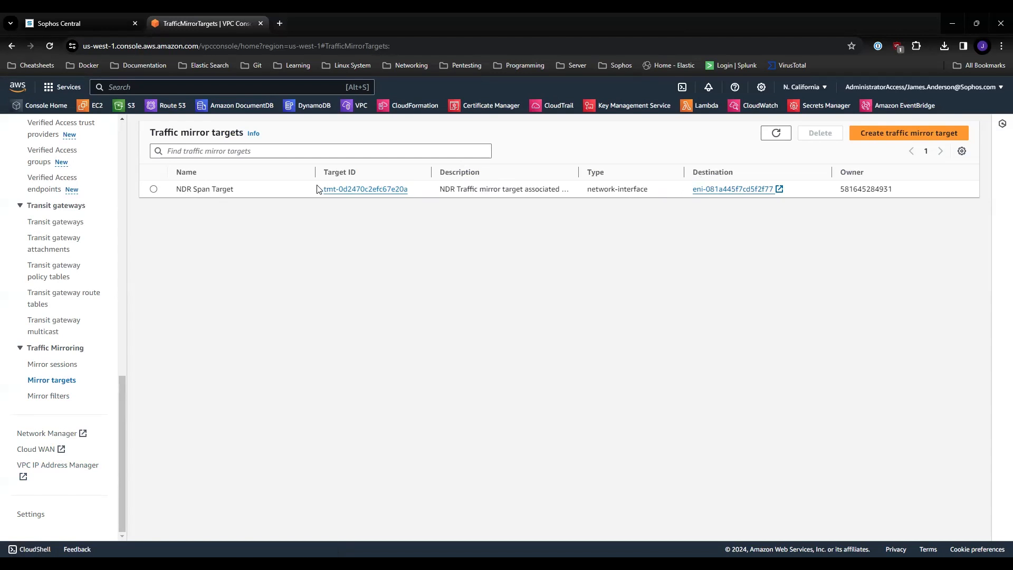
{"action": "left_click", "coordinate": [65, 366]}
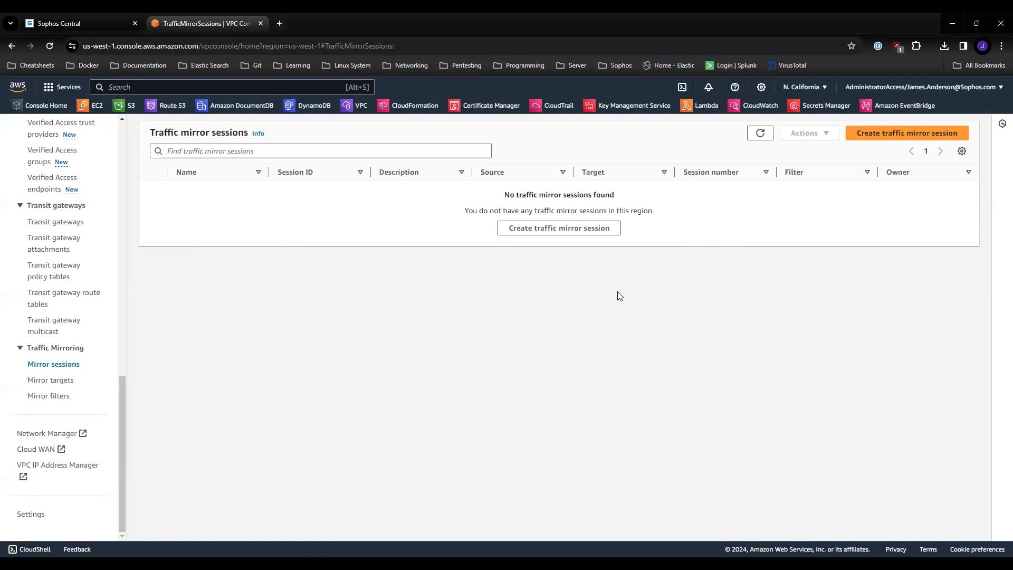
{"action": "left_click", "coordinate": [566, 234]}
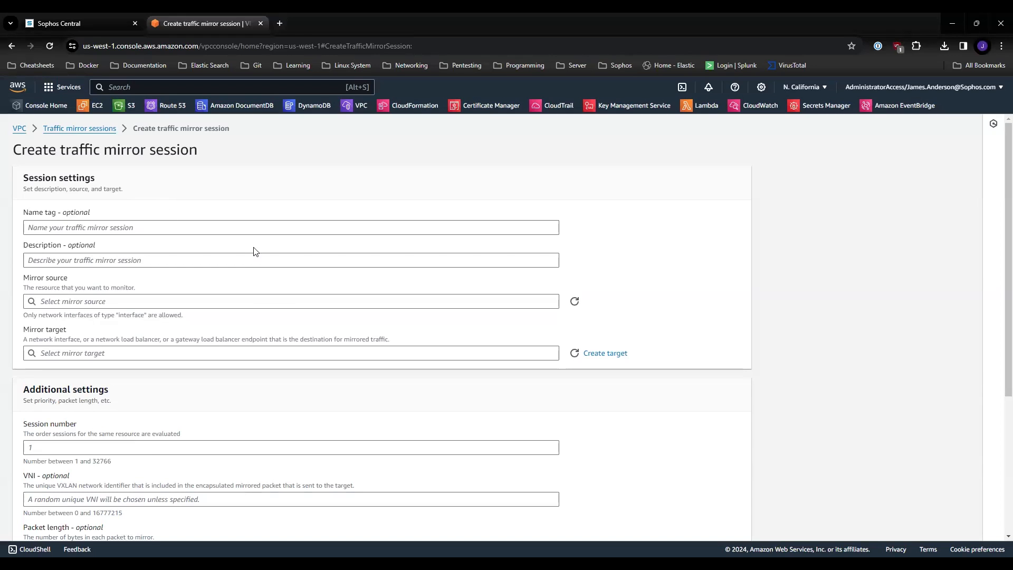
{"action": "left_click", "coordinate": [213, 228]}
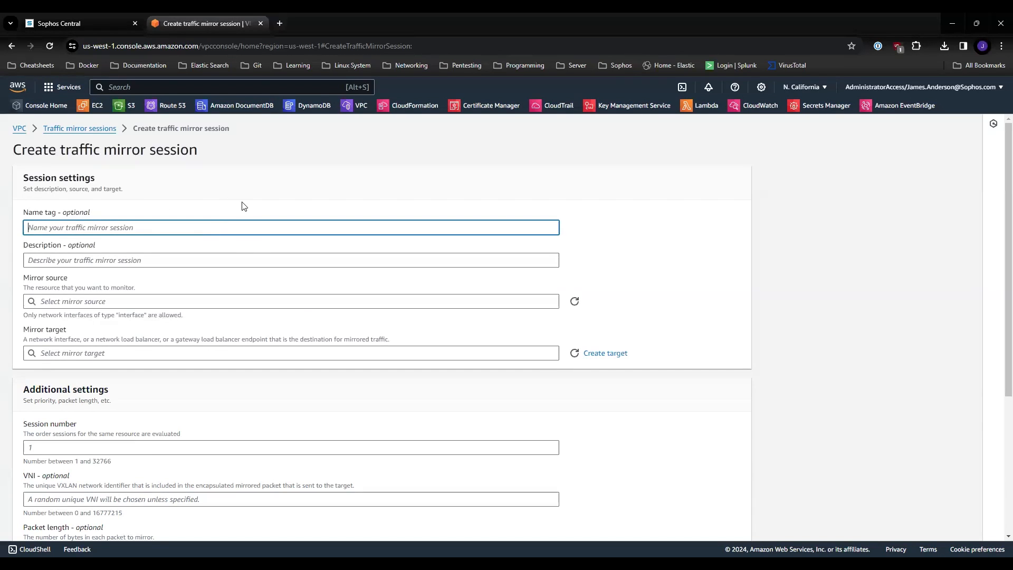
{"action": "type", "text": "ndr-"}
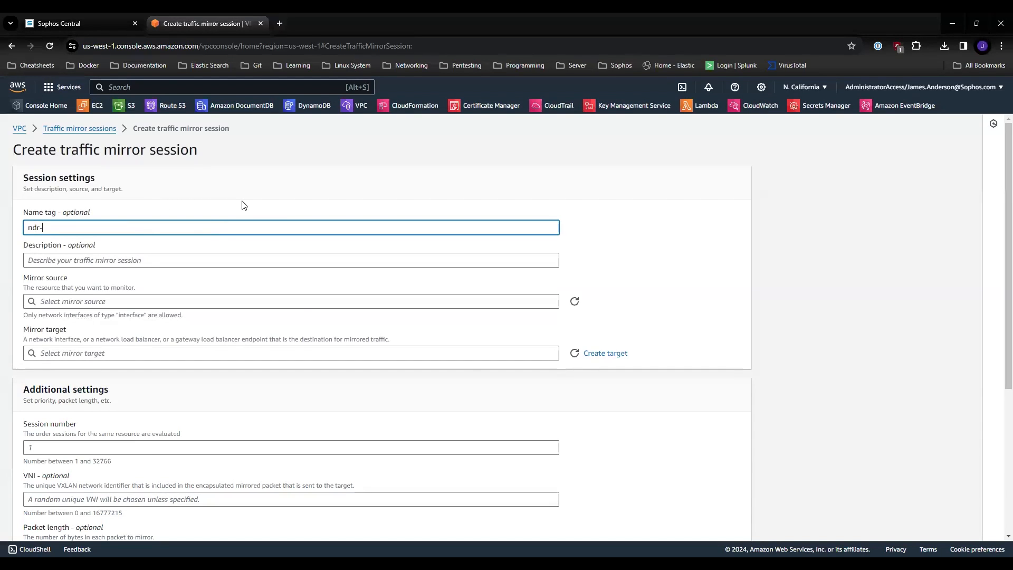
{"action": "type", "text": "demo-session"}
Step: Set the session's mirror source to eni-0ad8156fa4151651e and its mirror target to tmt-0d2470c2efc67e20a
{"action": "left_click", "coordinate": [177, 304]}
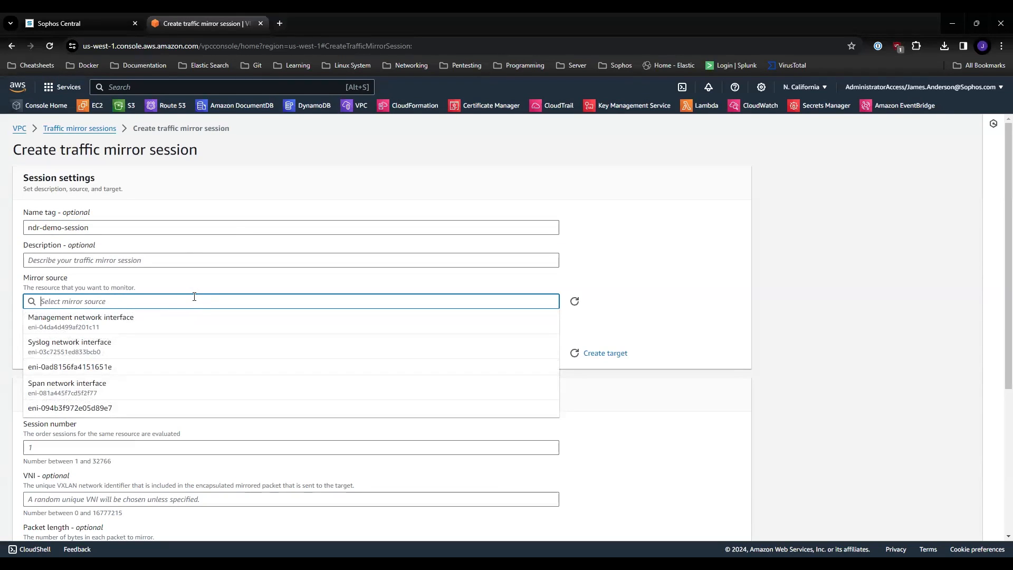
{"action": "left_click", "coordinate": [117, 375]}
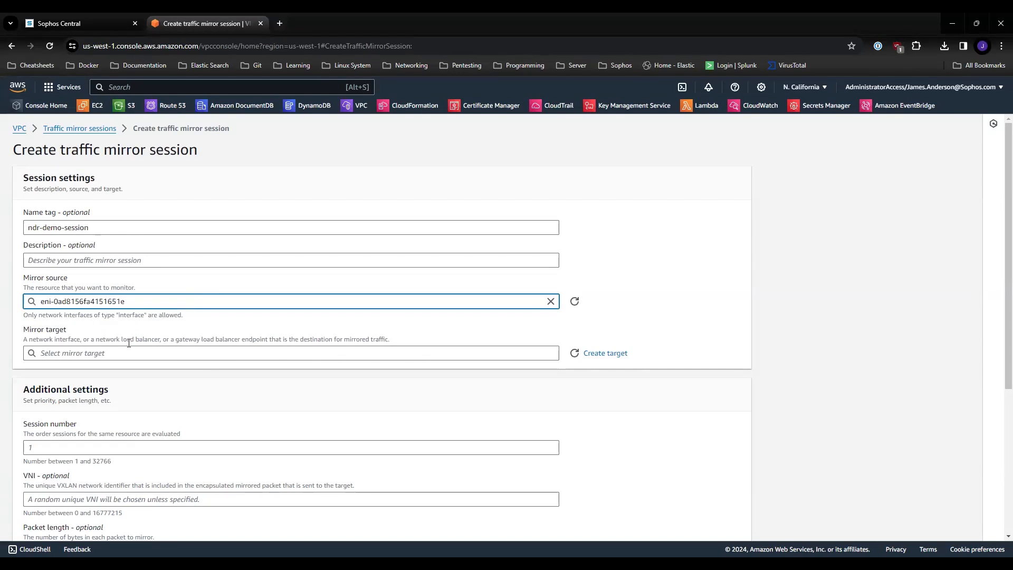
{"action": "left_click", "coordinate": [185, 353]}
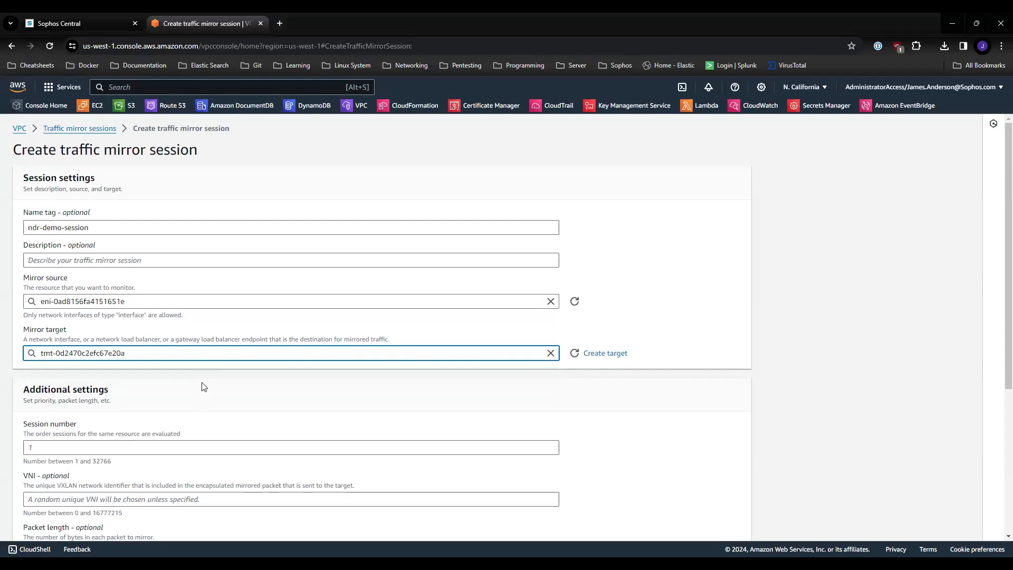
Step: Set the mirror session's session number to 1 and its VNI to 1
{"action": "scroll", "coordinate": [201, 390], "scroll_direction": "down", "scroll_amount": 3}
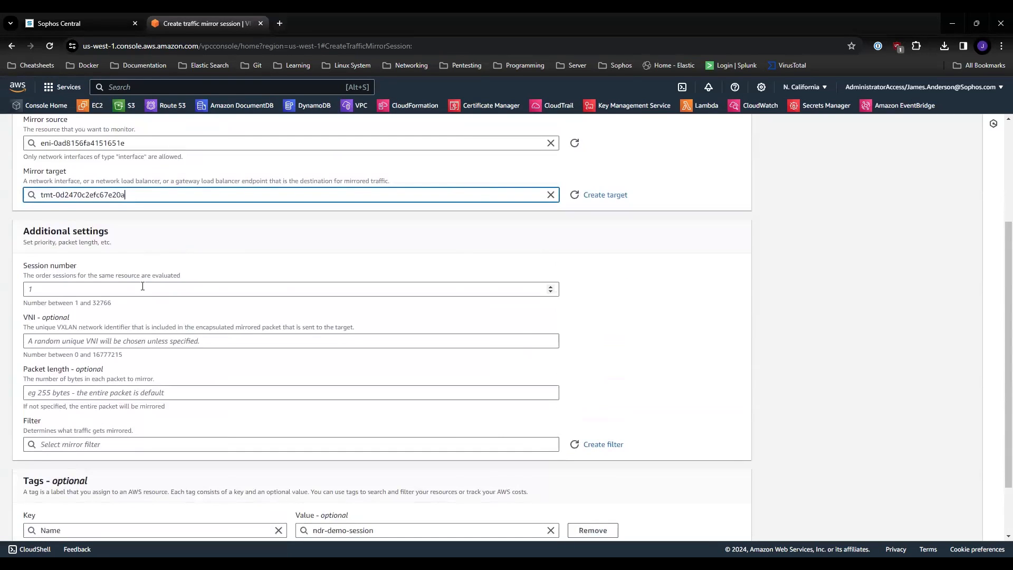
{"action": "left_click", "coordinate": [142, 286]}
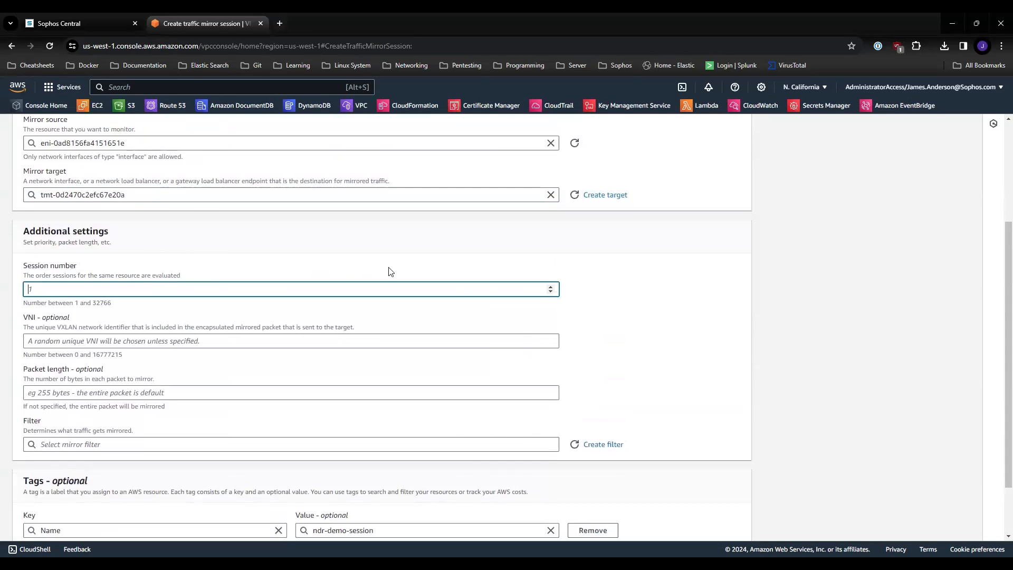
{"action": "type", "text": "1"}
{"action": "left_click_drag", "start_coordinate": [93, 303], "coordinate": [111, 303]}
{"action": "left_click", "coordinate": [124, 310]}
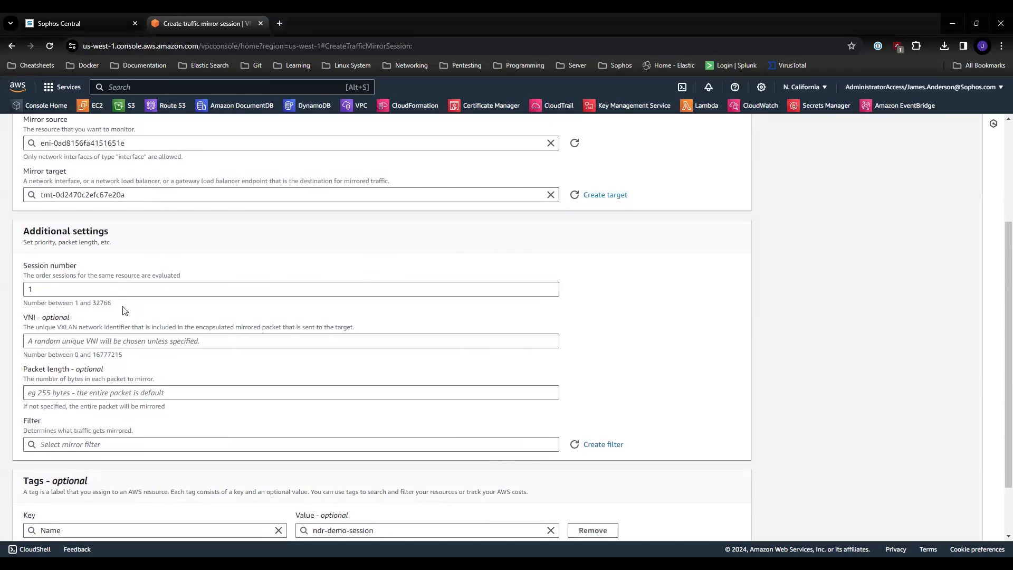
{"action": "left_click", "coordinate": [207, 341]}
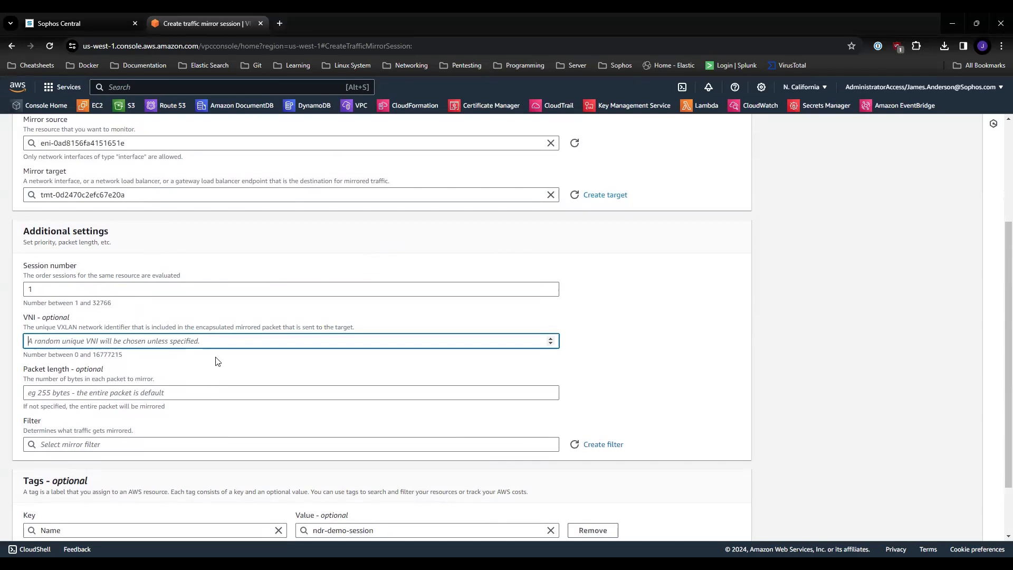
{"action": "type", "text": "1"}
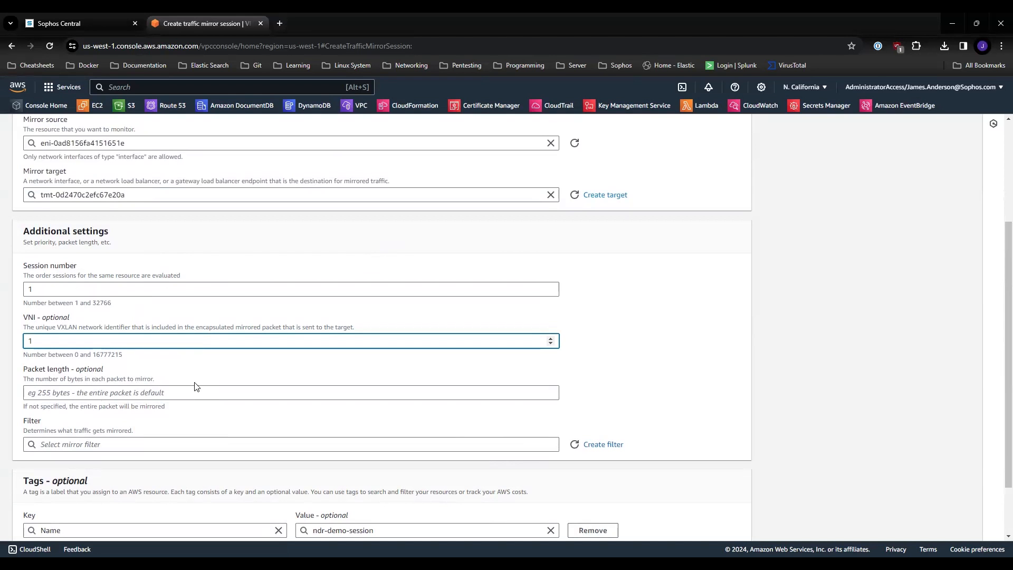
Step: Assign the mirror filter tmf-0f167707c098491b1 and create the traffic mirror session
{"action": "scroll", "coordinate": [205, 445], "scroll_direction": "down", "scroll_amount": 2}
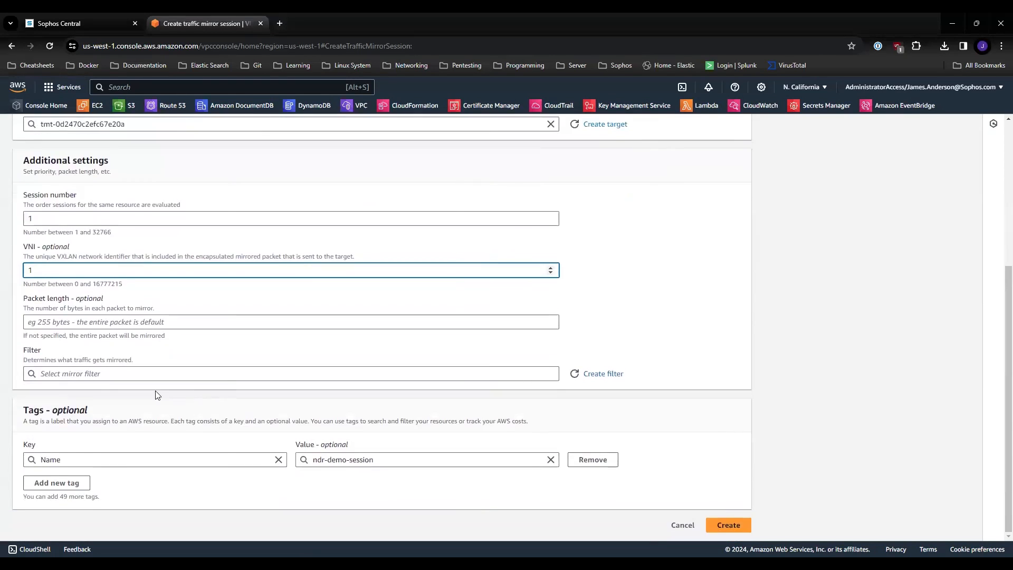
{"action": "left_click", "coordinate": [131, 375]}
{"action": "left_click", "coordinate": [158, 389]}
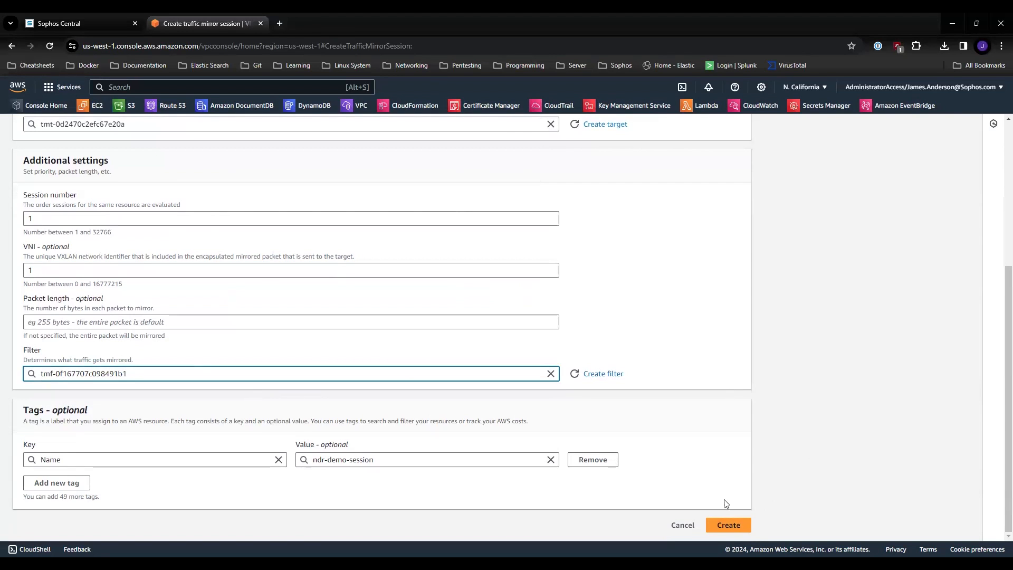
{"action": "left_click", "coordinate": [729, 525]}
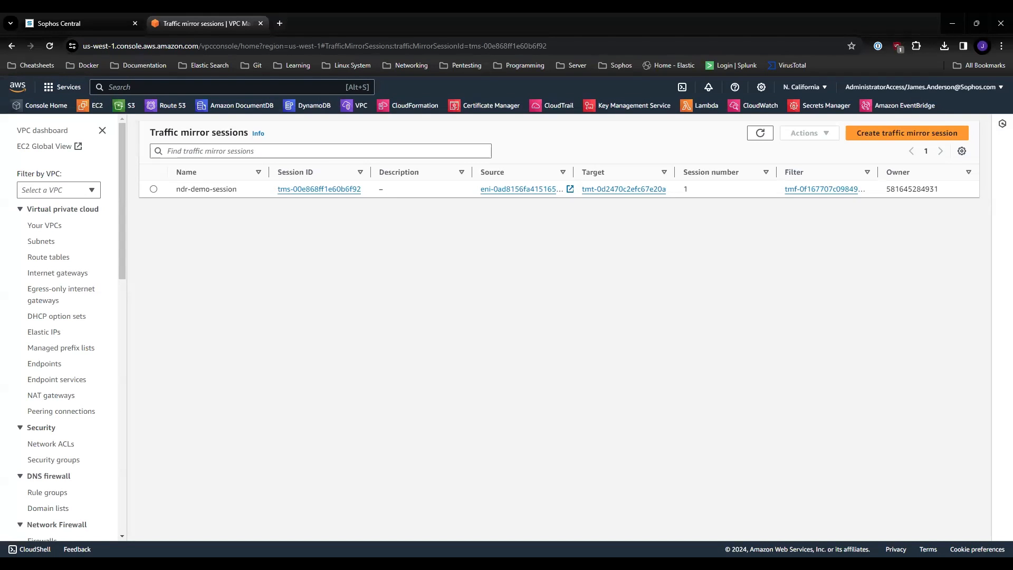
Step: Switch to Sophos Central and bring up the Open Appliance Manager dialog for the AwsDemo0209 appliance
{"action": "left_click", "coordinate": [39, 19]}
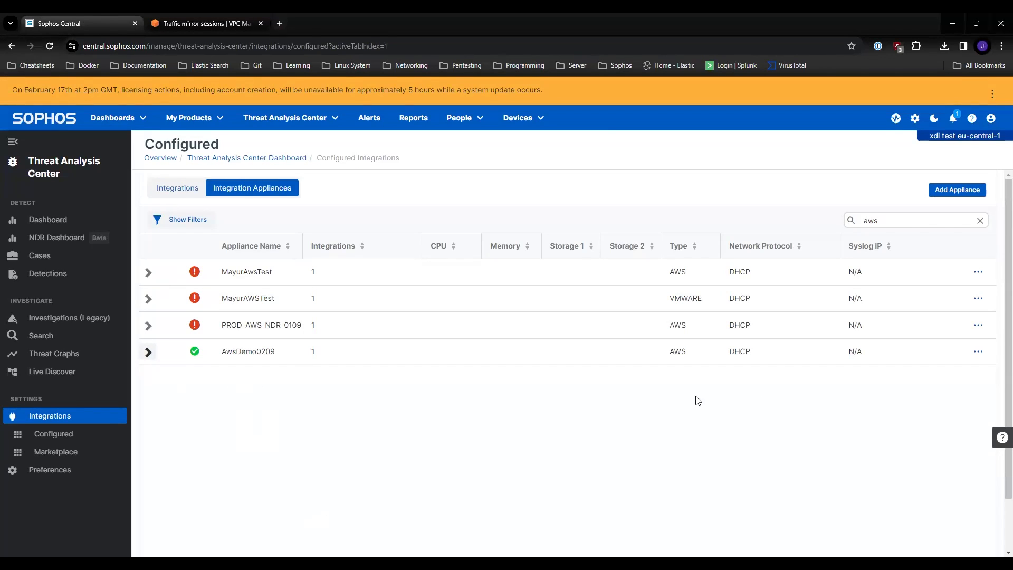
{"action": "left_click", "coordinate": [978, 353]}
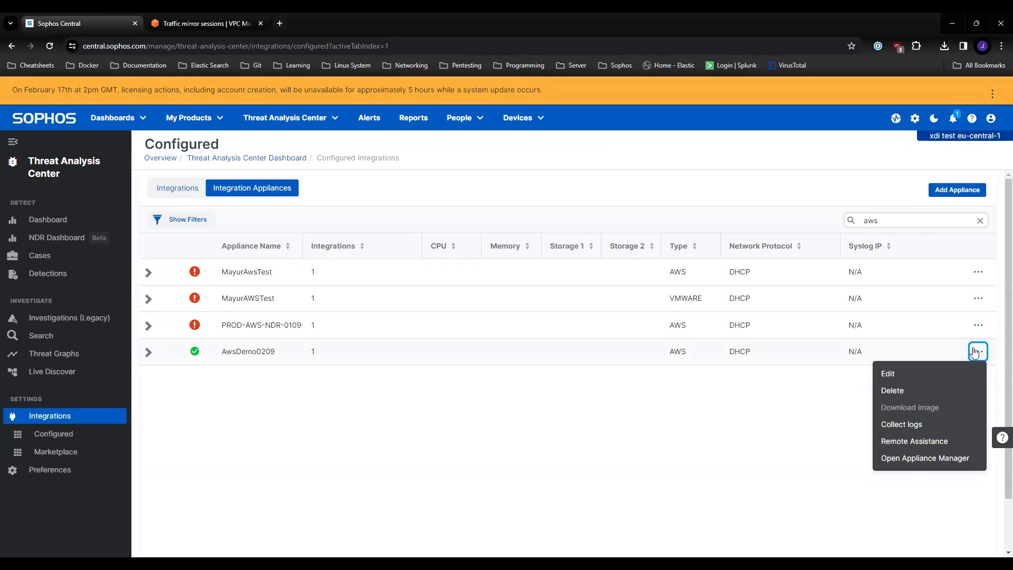
{"action": "left_click", "coordinate": [923, 459]}
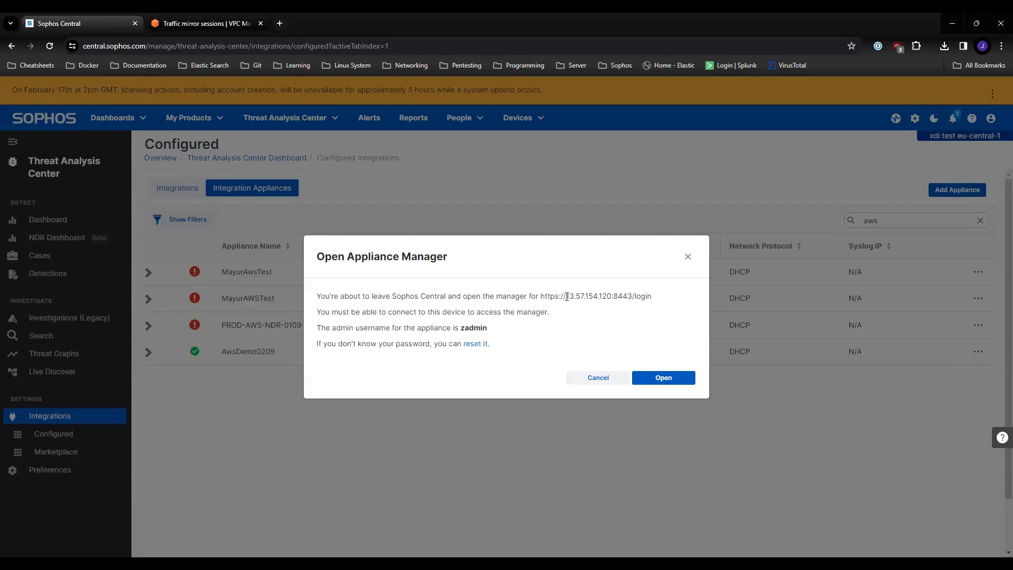
{"action": "left_click_drag", "start_coordinate": [566, 296], "coordinate": [612, 296]}
{"action": "left_click", "coordinate": [611, 311]}
Step: Reset the admin password of the AwsDemo0209 appliance and copy the new password
{"action": "left_click", "coordinate": [475, 346]}
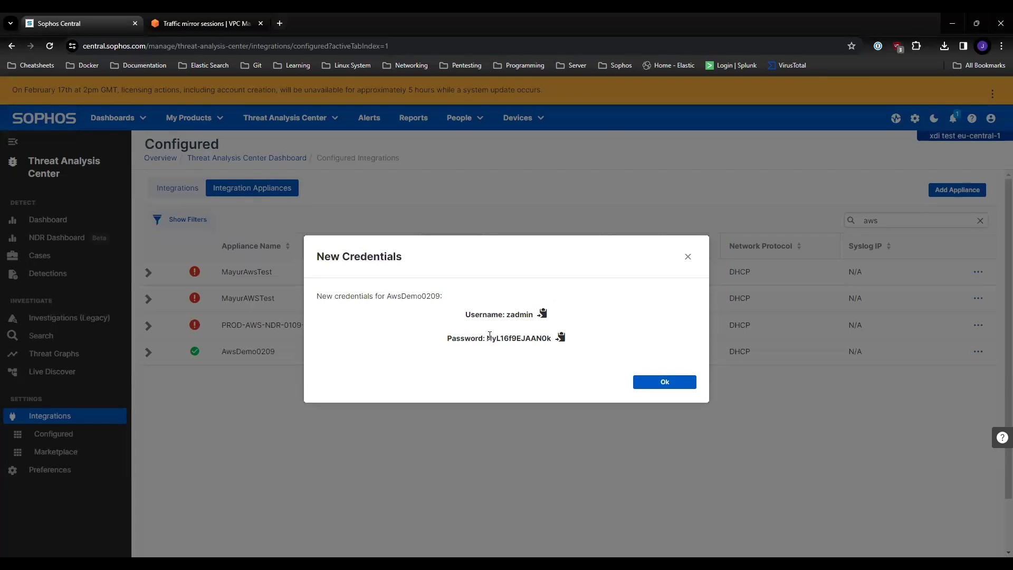
{"action": "left_click_drag", "start_coordinate": [487, 336], "coordinate": [553, 354]}
{"action": "left_click", "coordinate": [554, 358]}
{"action": "left_click", "coordinate": [560, 339]}
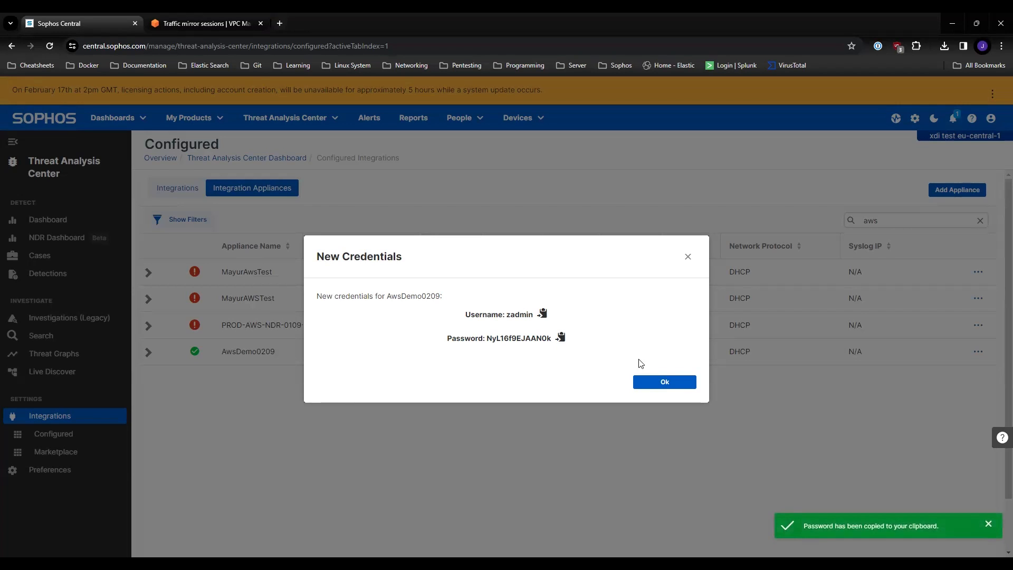
{"action": "left_click", "coordinate": [663, 384]}
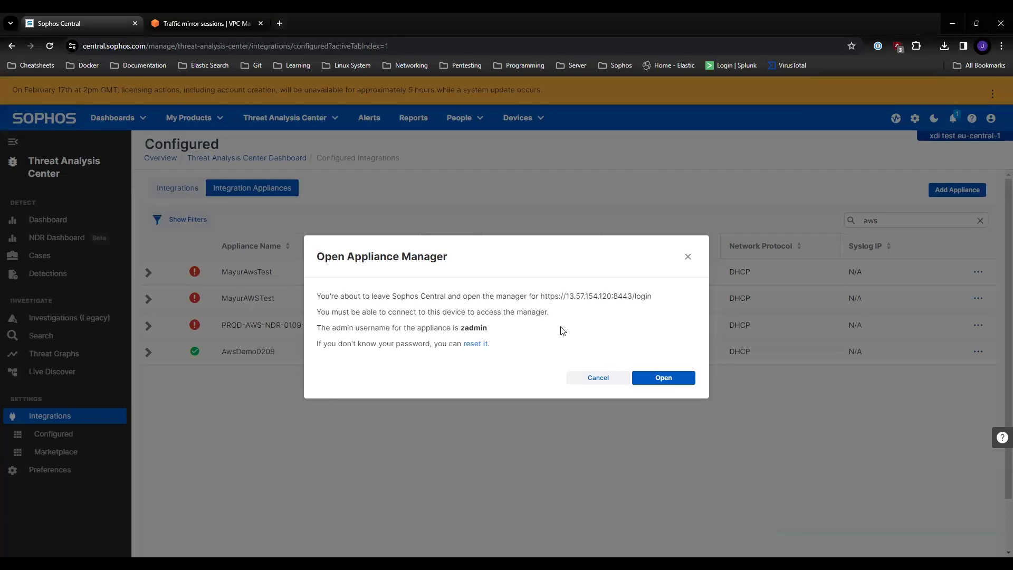
Step: Try to open the appliance manager for AwsDemo0209 and close its page
{"action": "left_click", "coordinate": [662, 382]}
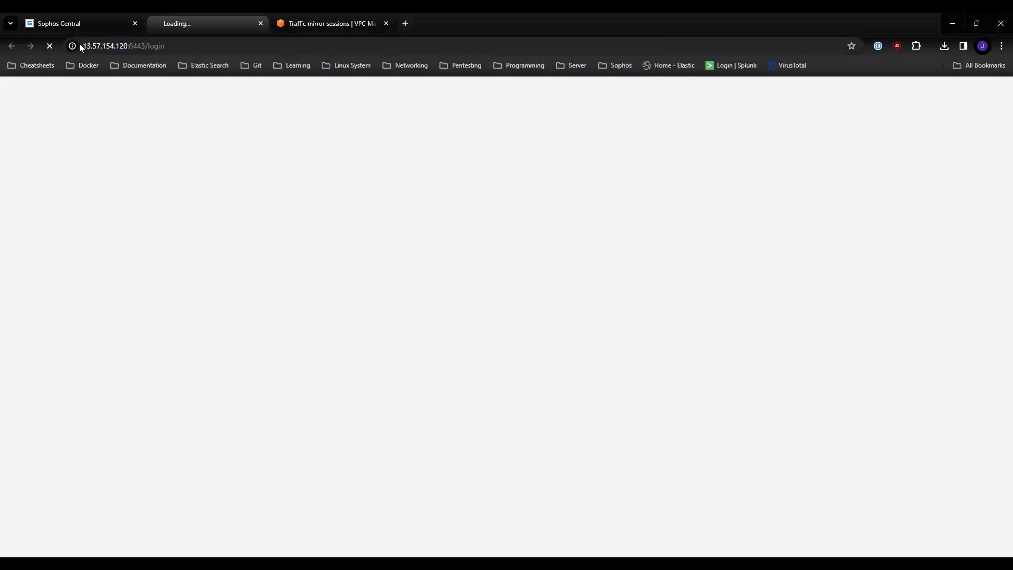
{"action": "left_click", "coordinate": [261, 24]}
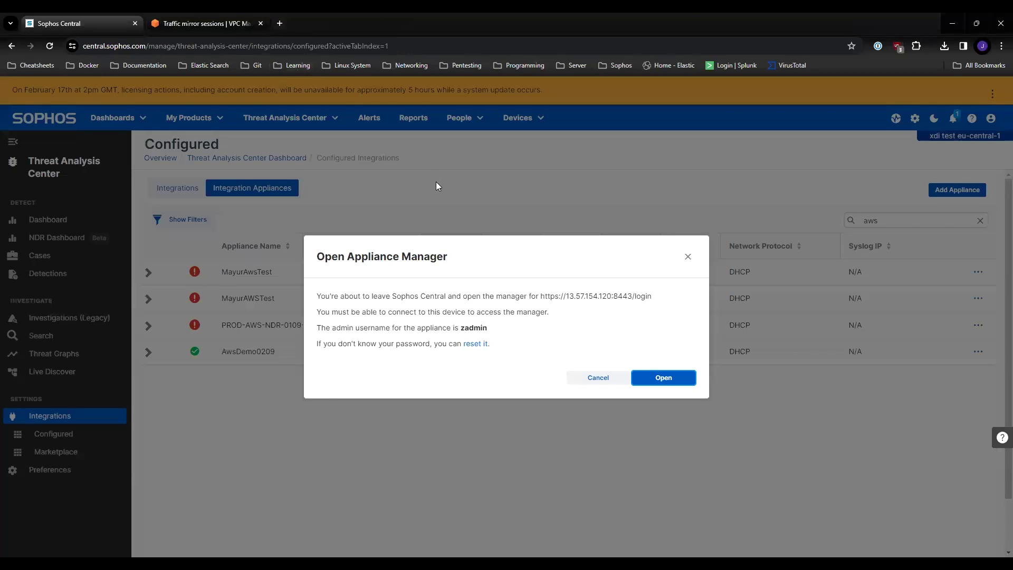
Step: Switch to the AWS console and show the inbound rules of the EC2 security group ndr-demo-InternalMgmtSG
{"action": "left_click", "coordinate": [203, 24]}
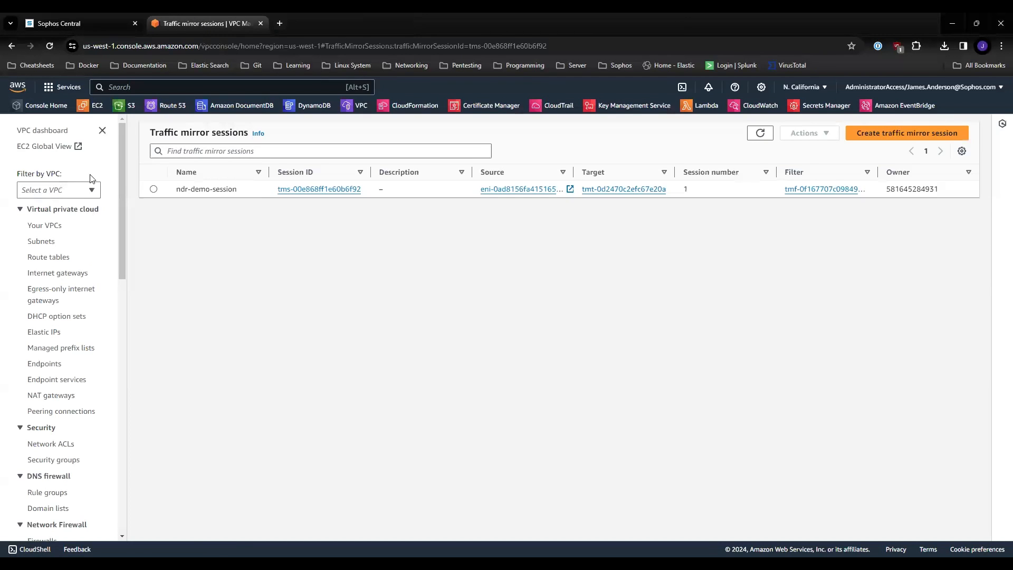
{"action": "left_click", "coordinate": [86, 107]}
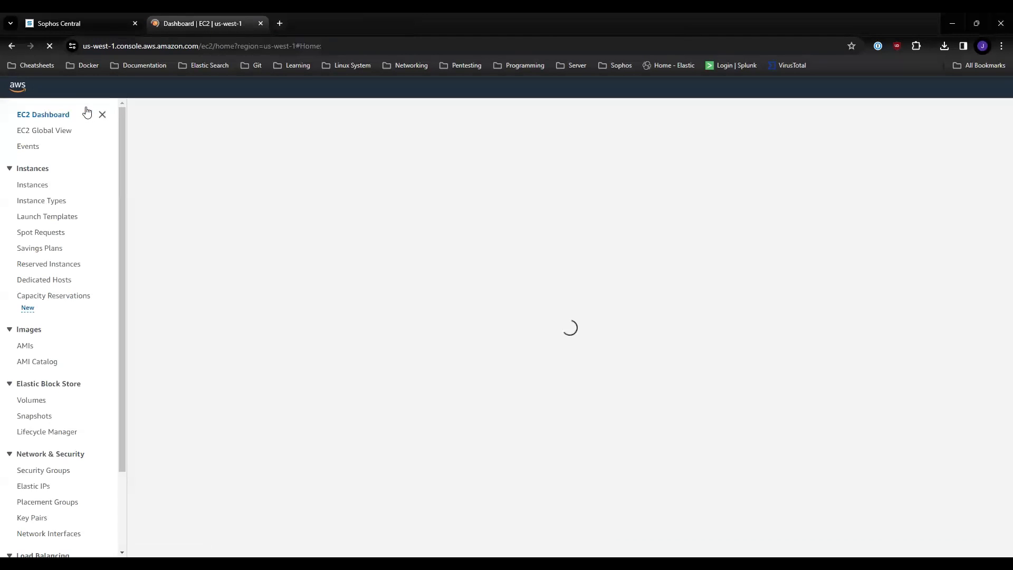
{"action": "scroll", "coordinate": [74, 227], "scroll_direction": "down", "scroll_amount": 3}
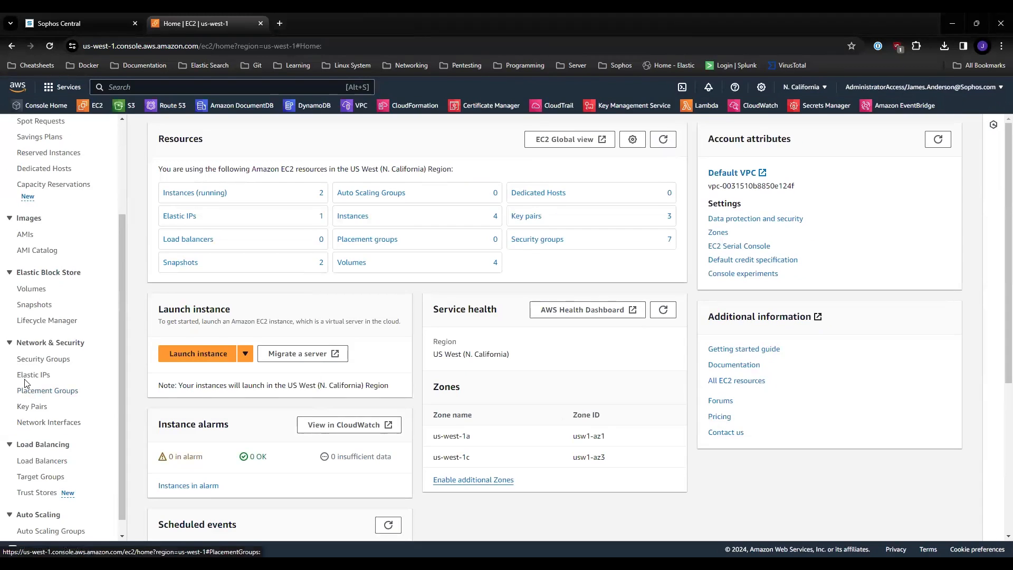
{"action": "scroll", "coordinate": [47, 369], "scroll_direction": "down", "scroll_amount": 1}
{"action": "left_click", "coordinate": [33, 348]}
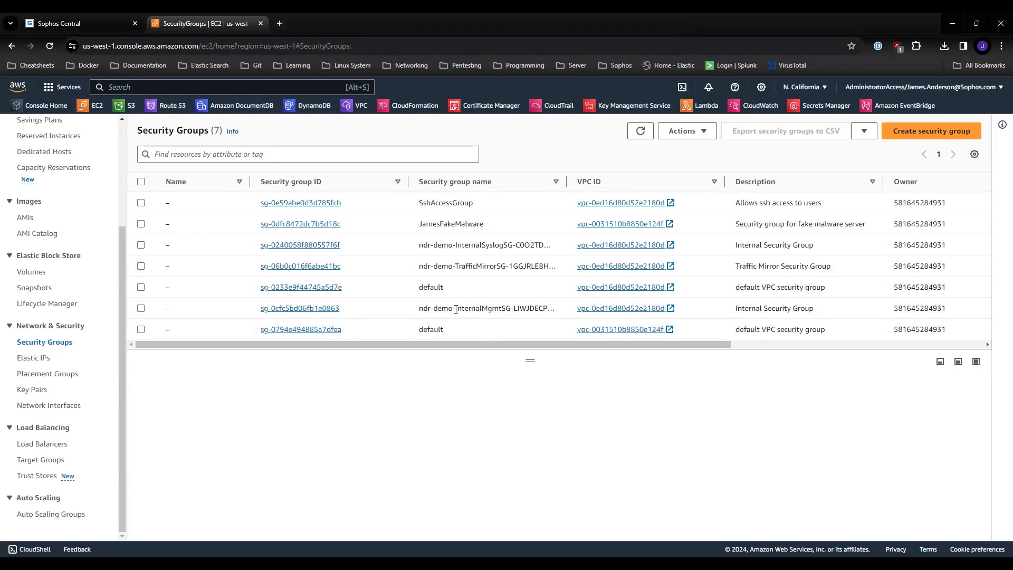
{"action": "left_click_drag", "start_coordinate": [462, 307], "coordinate": [507, 306]}
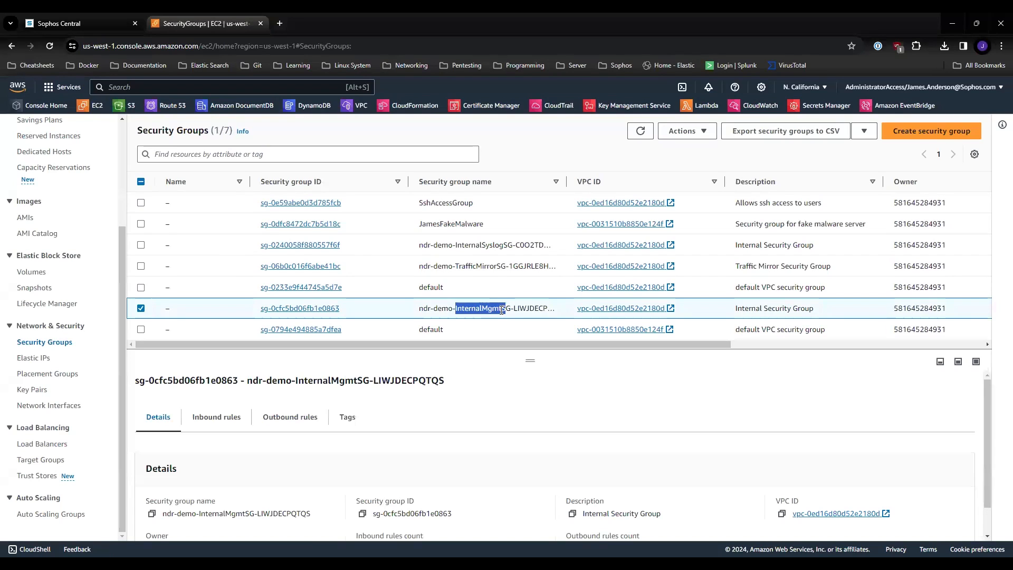
{"action": "left_click", "coordinate": [457, 309]}
{"action": "left_click", "coordinate": [221, 422]}
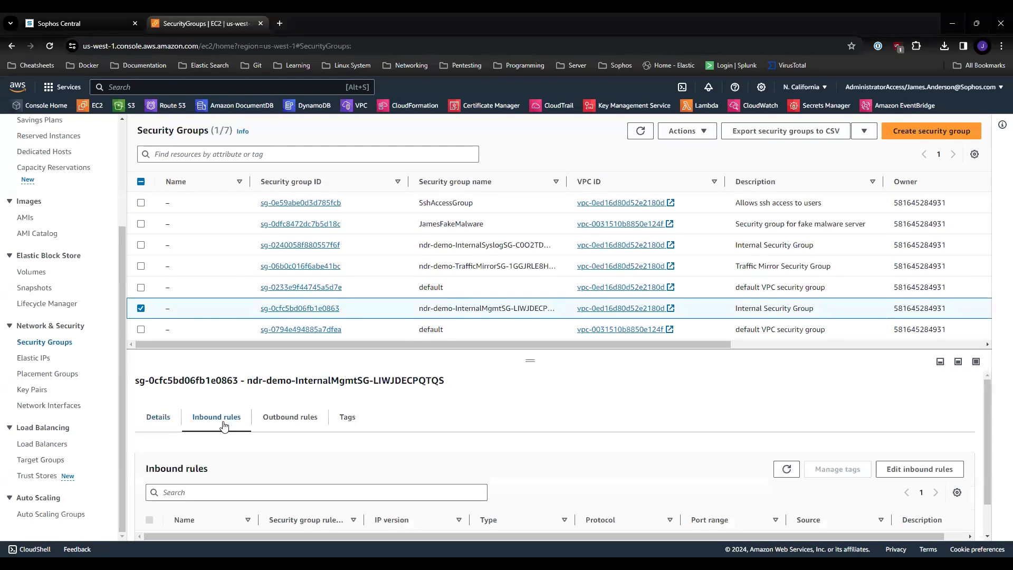
Step: Add and save a Custom TCP inbound rule for port 8443 with My IP as source on the InternalMgmtSG group
{"action": "left_click", "coordinate": [937, 469]}
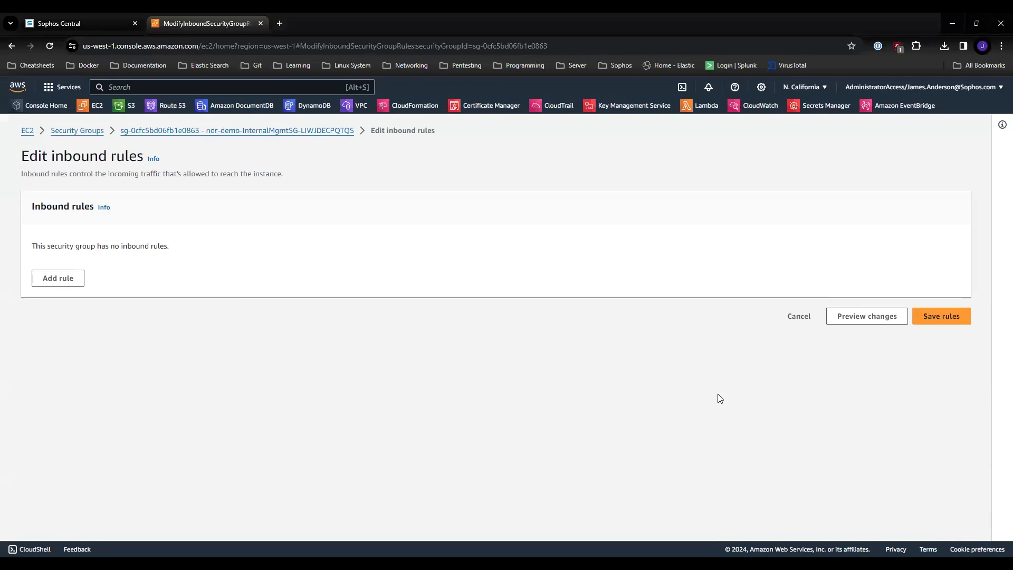
{"action": "left_click", "coordinate": [79, 277]}
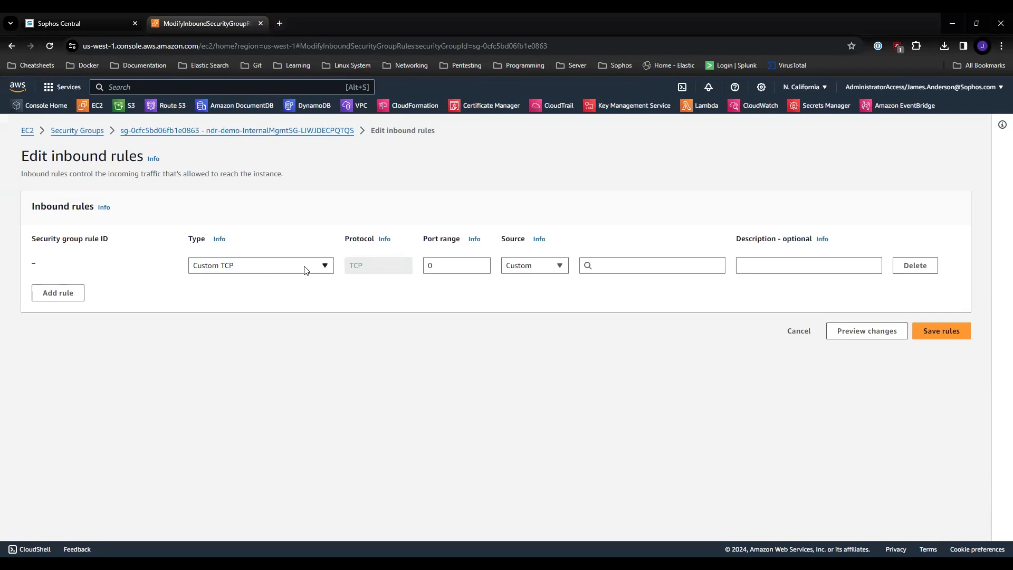
{"action": "double_click", "coordinate": [430, 266]}
{"action": "left_click", "coordinate": [558, 266]}
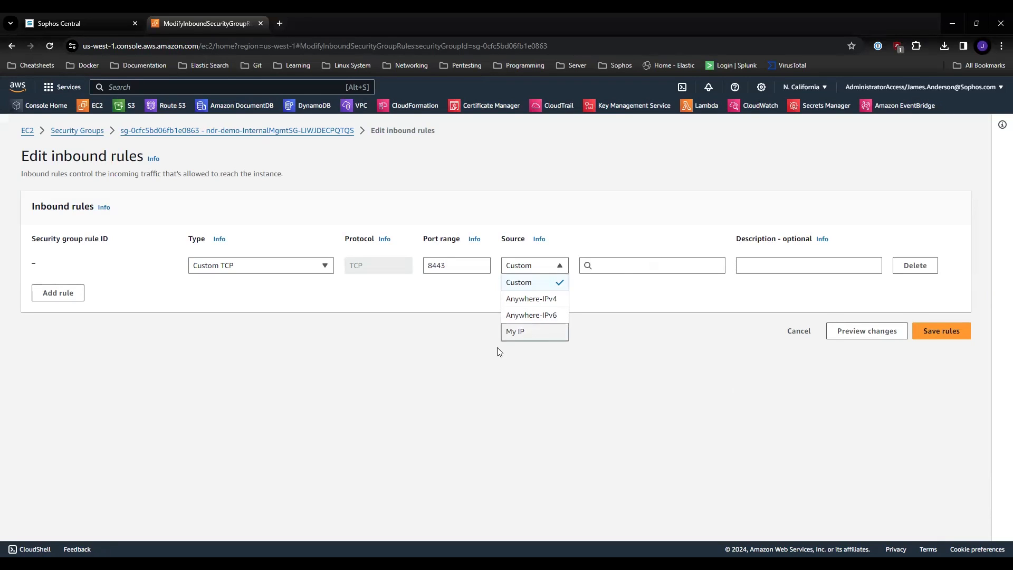
{"action": "left_click", "coordinate": [522, 331]}
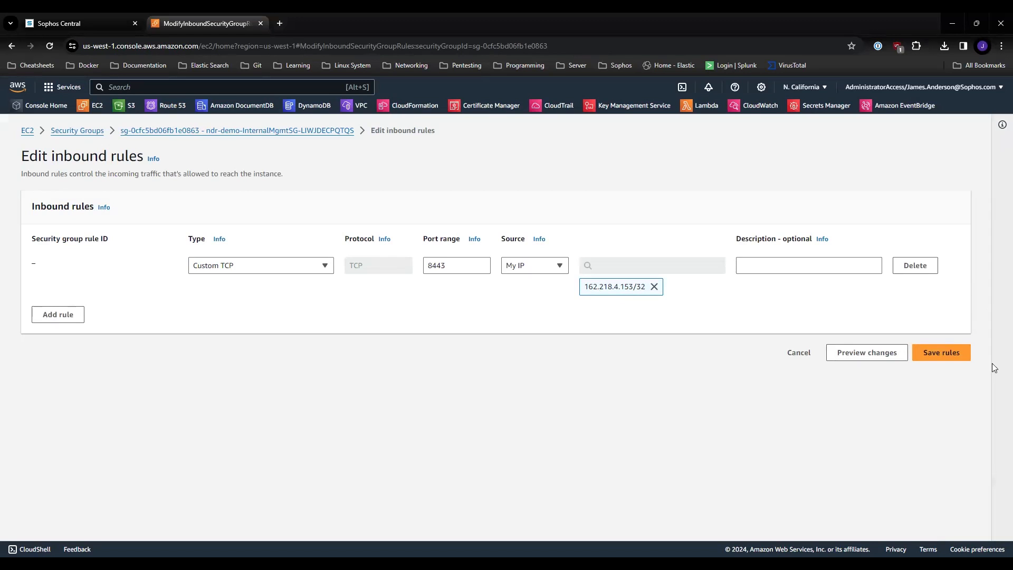
{"action": "left_click", "coordinate": [948, 352]}
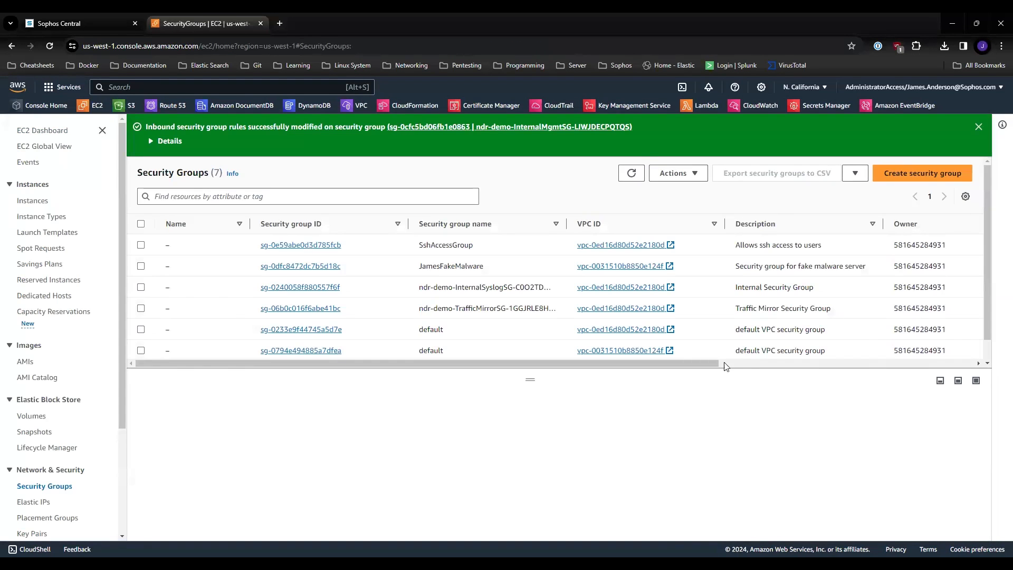
Step: Return to Sophos Central and open the AwsDemo0209 appliance manager, proceeding to its sign-in page despite the insecure connection
{"action": "left_click", "coordinate": [73, 19]}
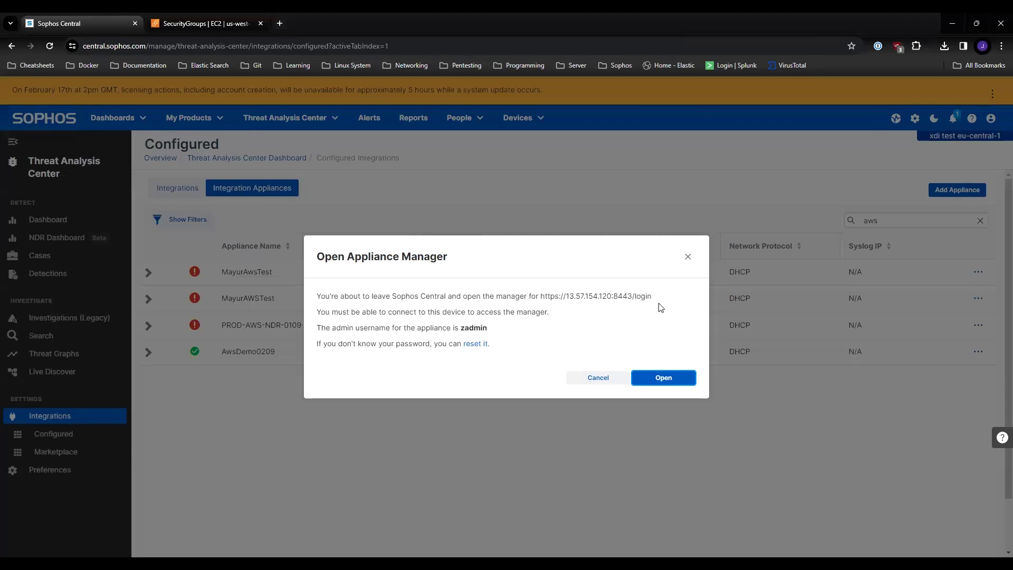
{"action": "left_click", "coordinate": [666, 378]}
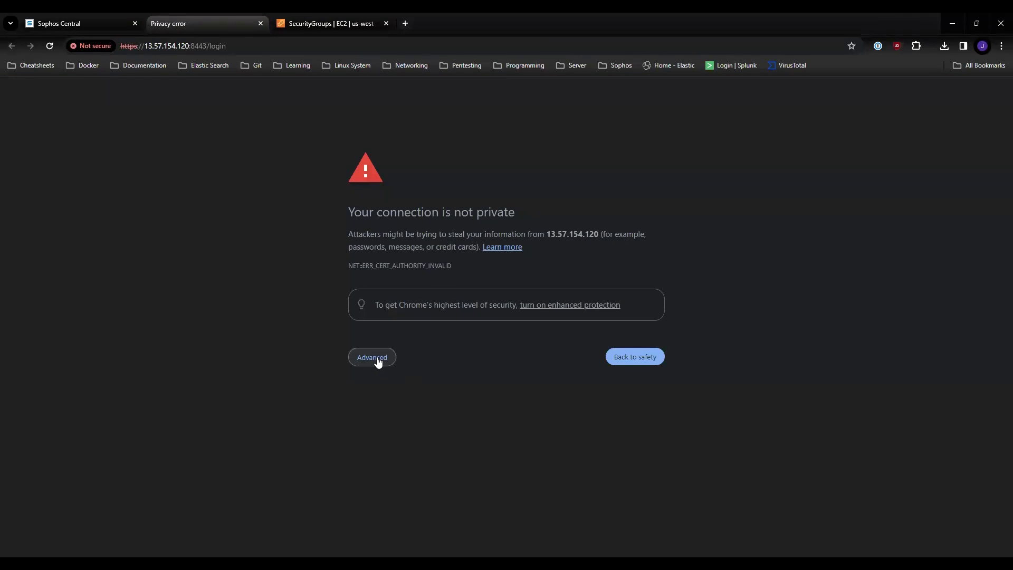
{"action": "left_click", "coordinate": [372, 357]}
{"action": "left_click", "coordinate": [424, 438]}
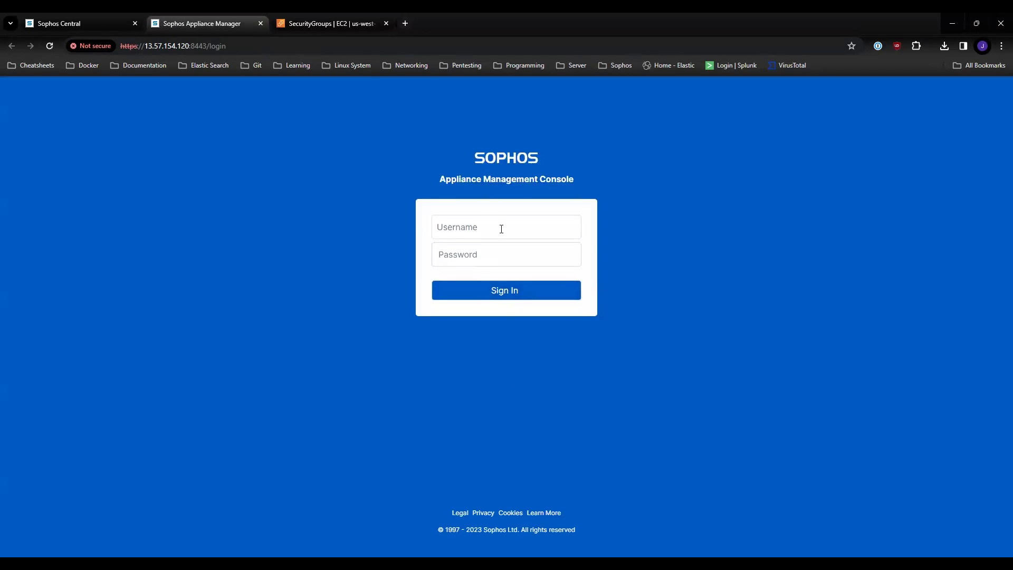
Step: Sign in to the Appliance Management Console as zadmin with the copied account password
{"action": "left_click", "coordinate": [499, 224]}
{"action": "type", "text": "zad"}
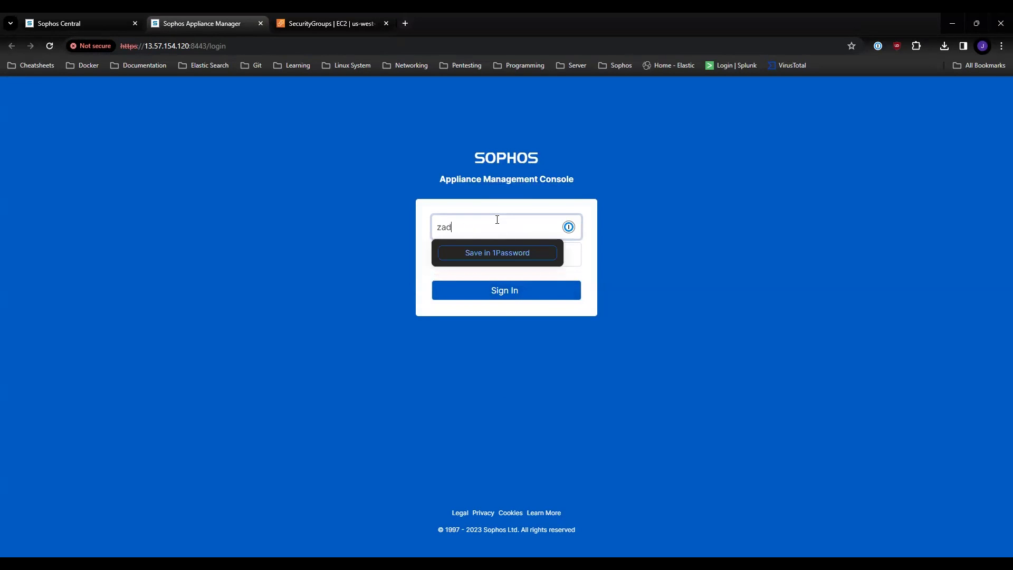
{"action": "left_click", "coordinate": [489, 255]}
{"action": "key", "text": "ctrl+v"}
{"action": "left_click", "coordinate": [534, 292]}
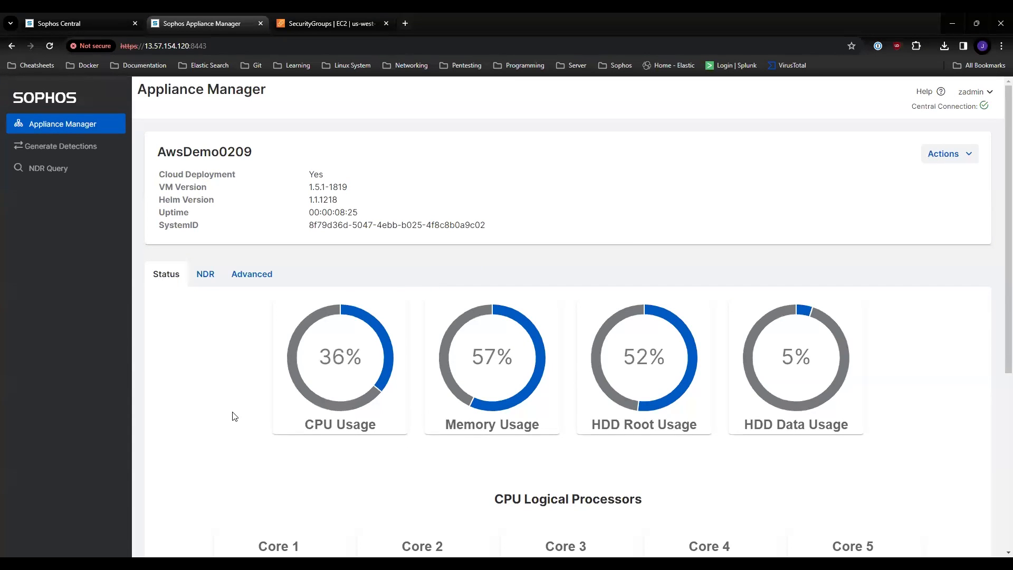
Step: Examine the appliance's resource usage, CPU core graphs, name and Central connection status
{"action": "scroll", "coordinate": [217, 418], "scroll_direction": "down", "scroll_amount": 3}
{"action": "scroll", "coordinate": [210, 407], "scroll_direction": "down", "scroll_amount": 3}
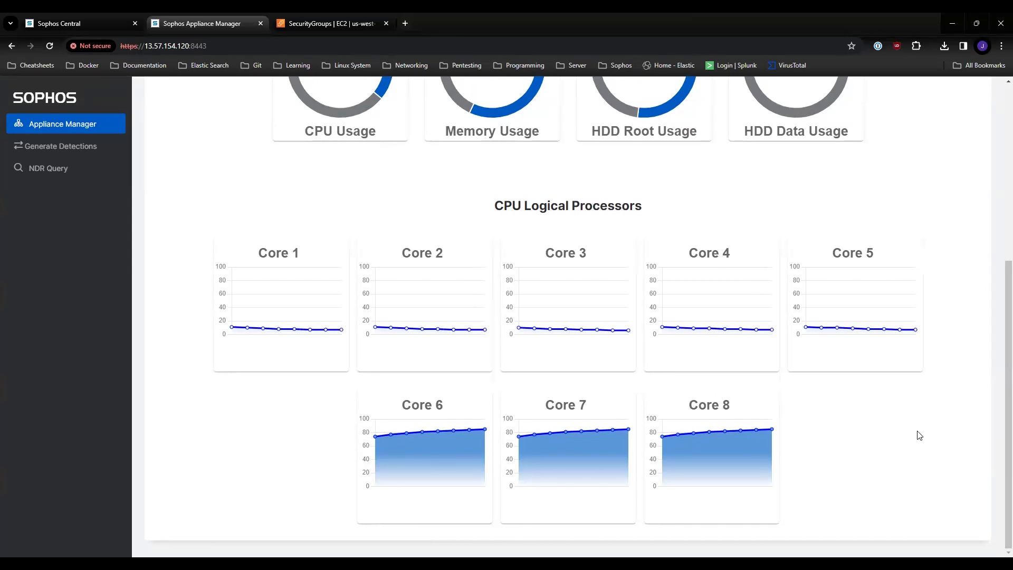
{"action": "scroll", "coordinate": [918, 436], "scroll_direction": "up", "scroll_amount": 5}
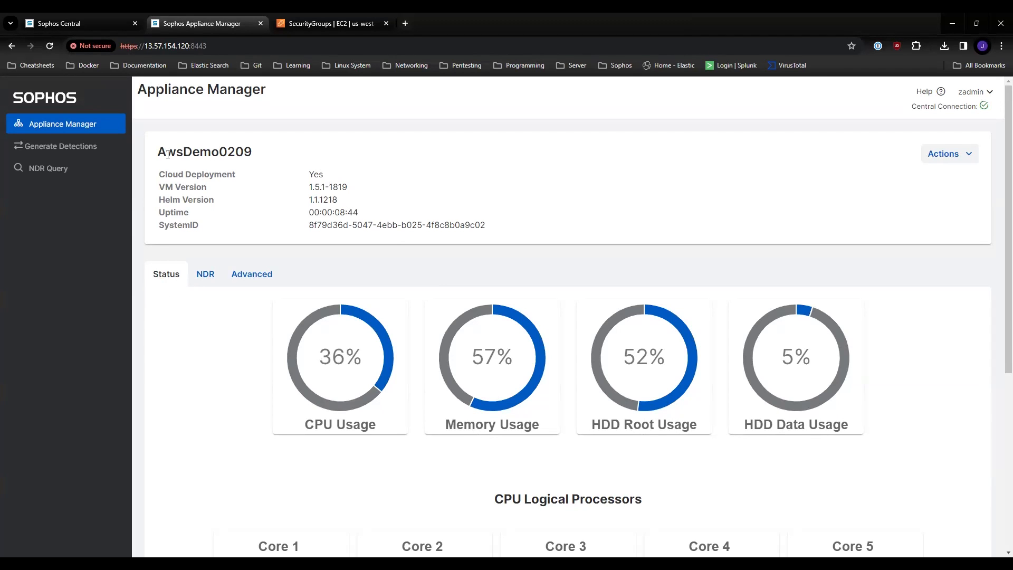
{"action": "left_click_drag", "start_coordinate": [159, 151], "coordinate": [289, 155]}
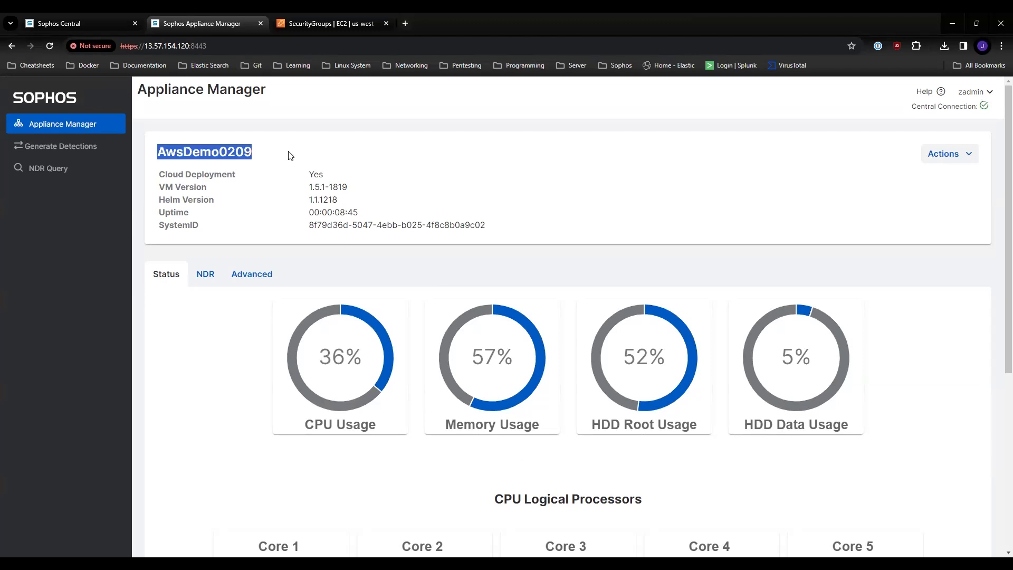
{"action": "left_click", "coordinate": [305, 155]}
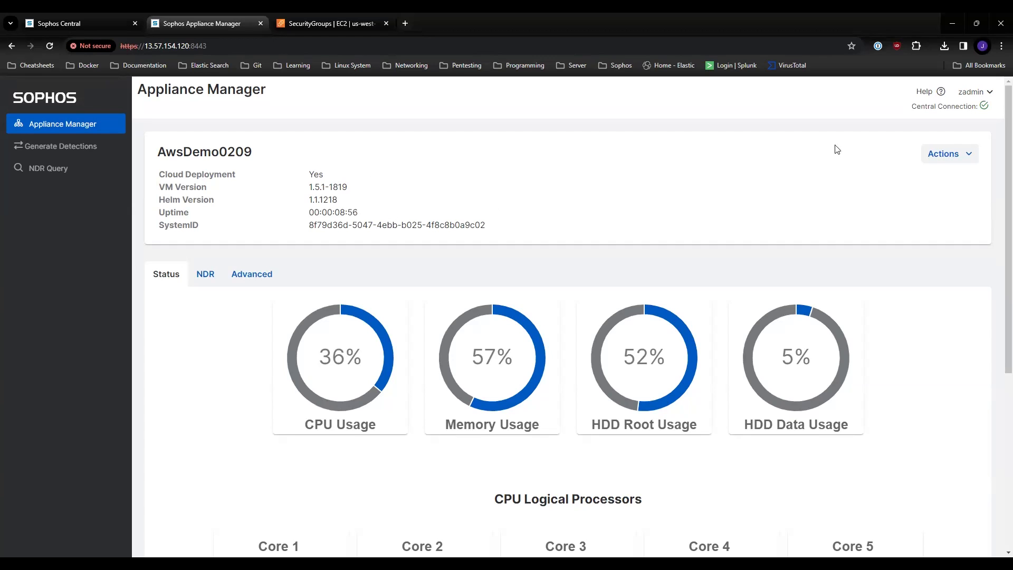
Step: Check the NDR network flows and span unicast gauges, and return to the appliance status view
{"action": "mouse_move", "coordinate": [987, 109]}
{"action": "left_click", "coordinate": [205, 274]}
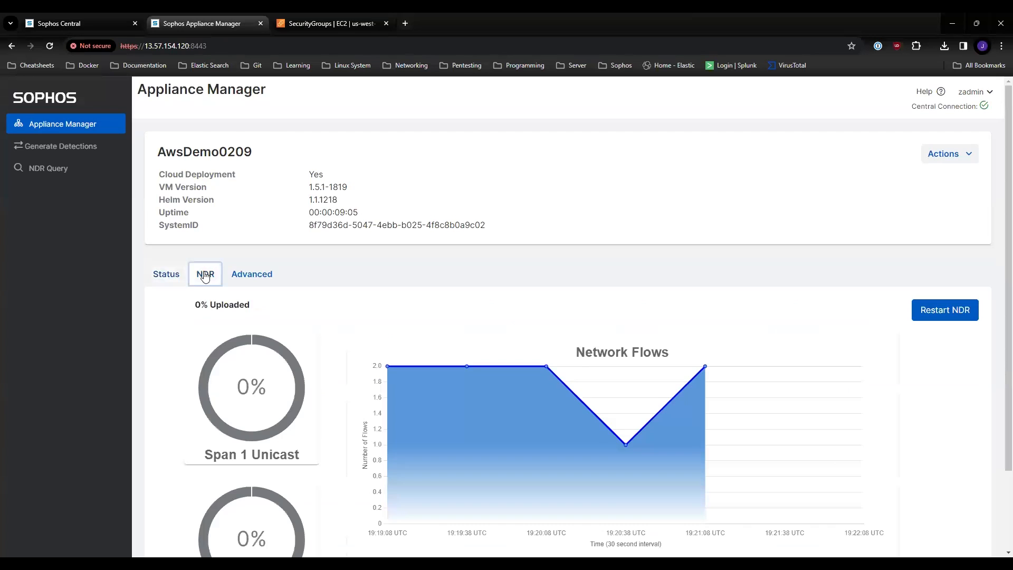
{"action": "scroll", "coordinate": [341, 321], "scroll_direction": "down", "scroll_amount": 1}
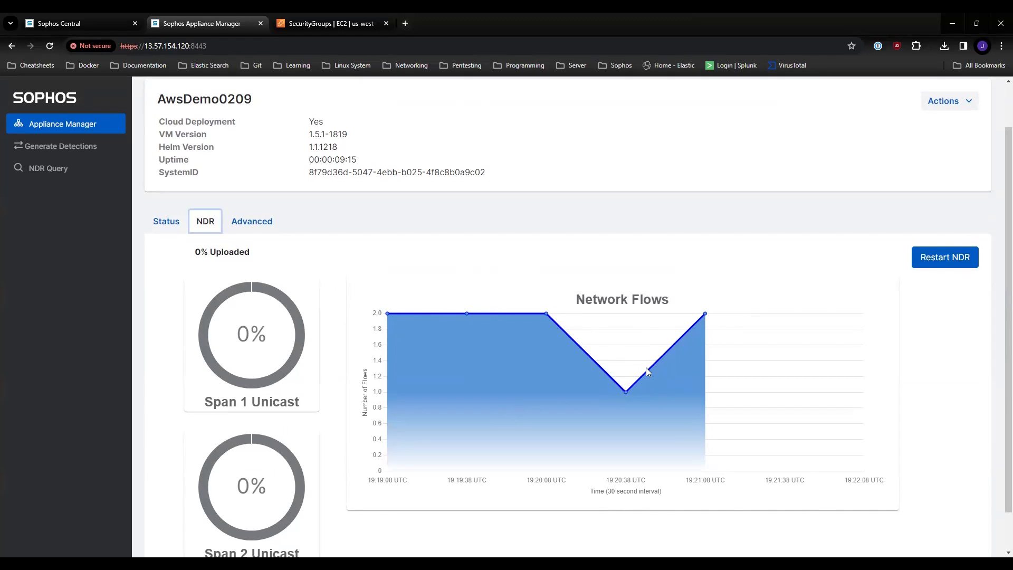
{"action": "left_click", "coordinate": [148, 220]}
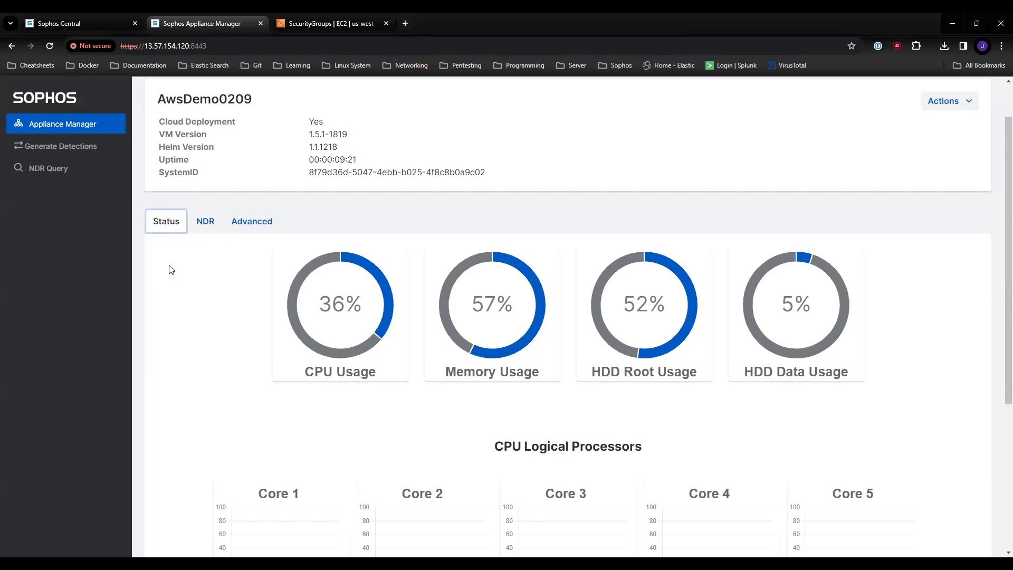
Step: Run the View Flow Record Count example query, SELECT count(Timestamp) AS FlowCount FROM dragonfly;, in NDR Query
{"action": "left_click", "coordinate": [56, 170]}
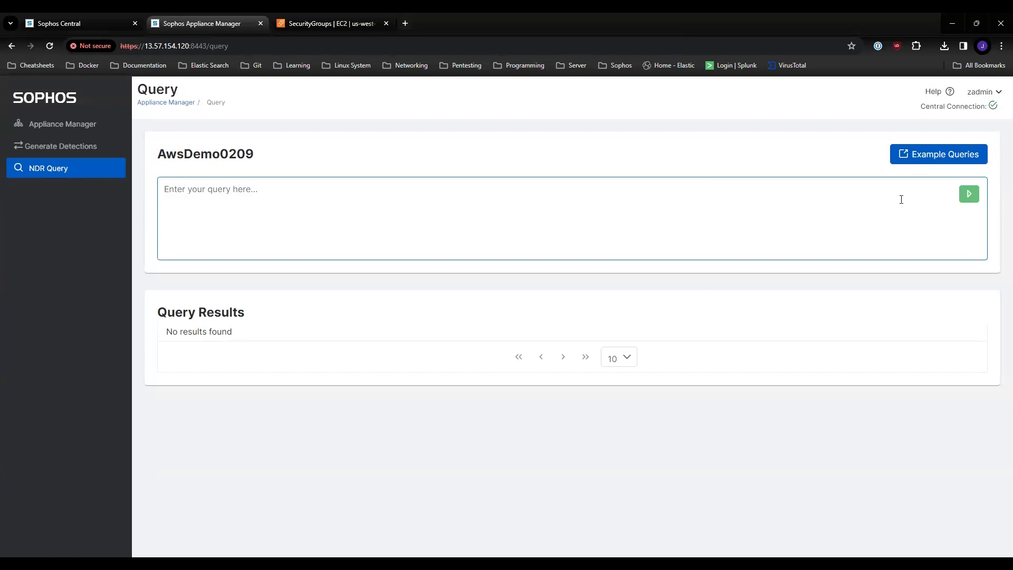
{"action": "left_click", "coordinate": [922, 159]}
{"action": "left_click", "coordinate": [511, 276]}
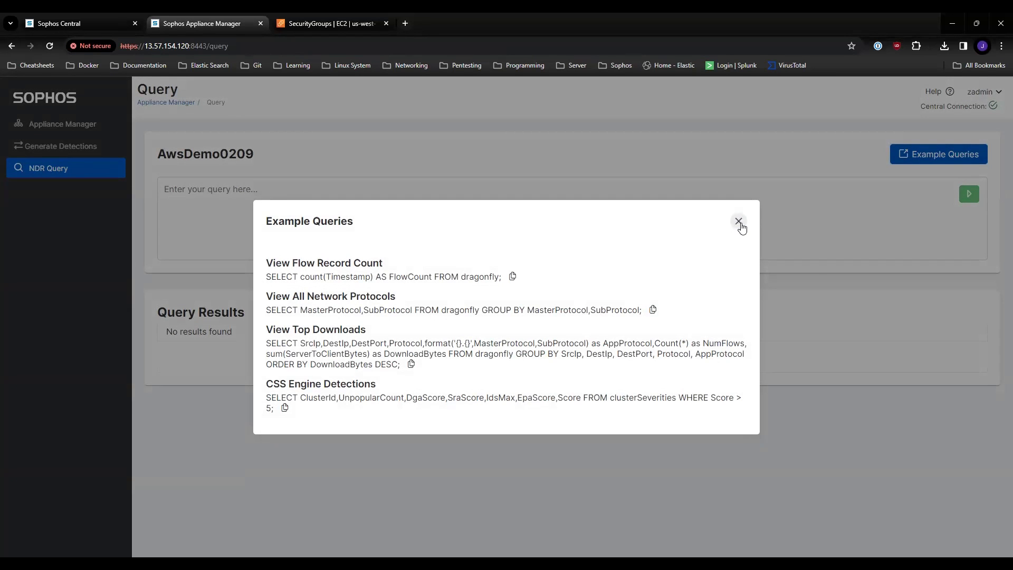
{"action": "left_click", "coordinate": [740, 224]}
{"action": "left_click", "coordinate": [730, 210]}
{"action": "key", "text": "ctrl+v"}
{"action": "left_click", "coordinate": [969, 195]}
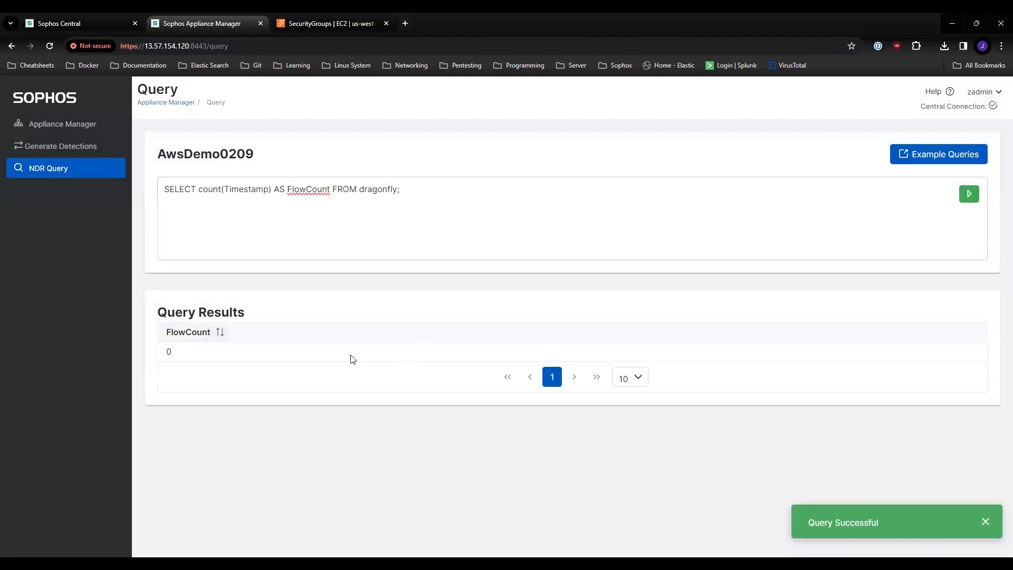